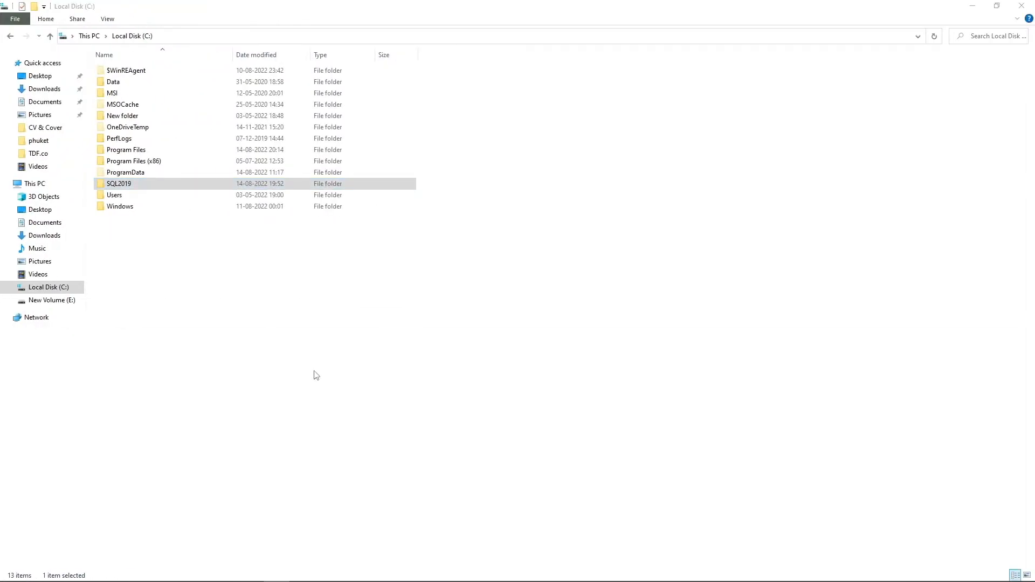
Step: Open the Evaluation_ENU folder inside the SQL2019 folder on drive C
{"action": "left_click", "coordinate": [227, 324]}
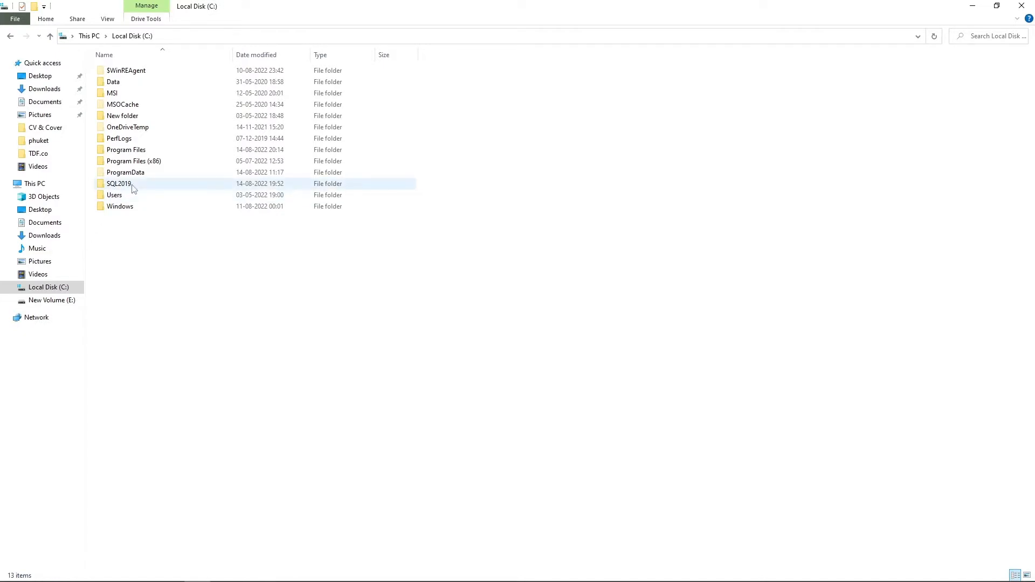
{"action": "mouse_move", "coordinate": [134, 187]}
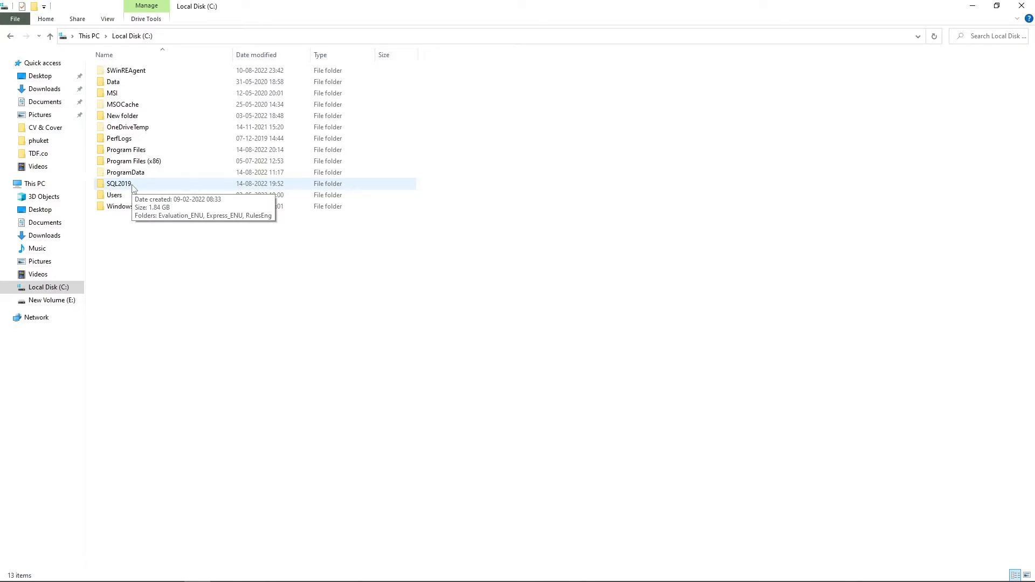
{"action": "double_click", "coordinate": [119, 184]}
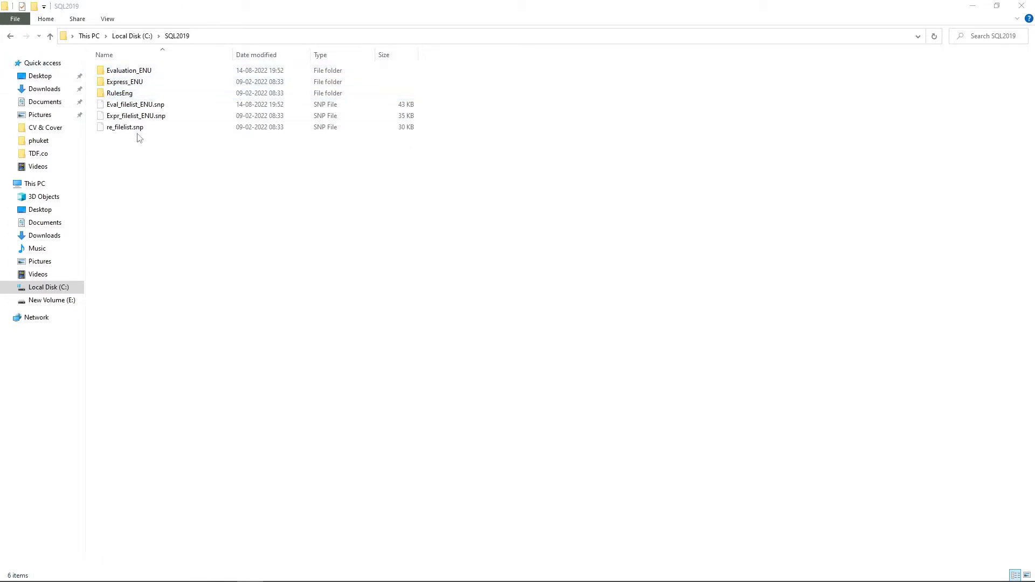
{"action": "left_click_drag", "start_coordinate": [450, 81], "coordinate": [134, 87]}
{"action": "left_click", "coordinate": [198, 178]}
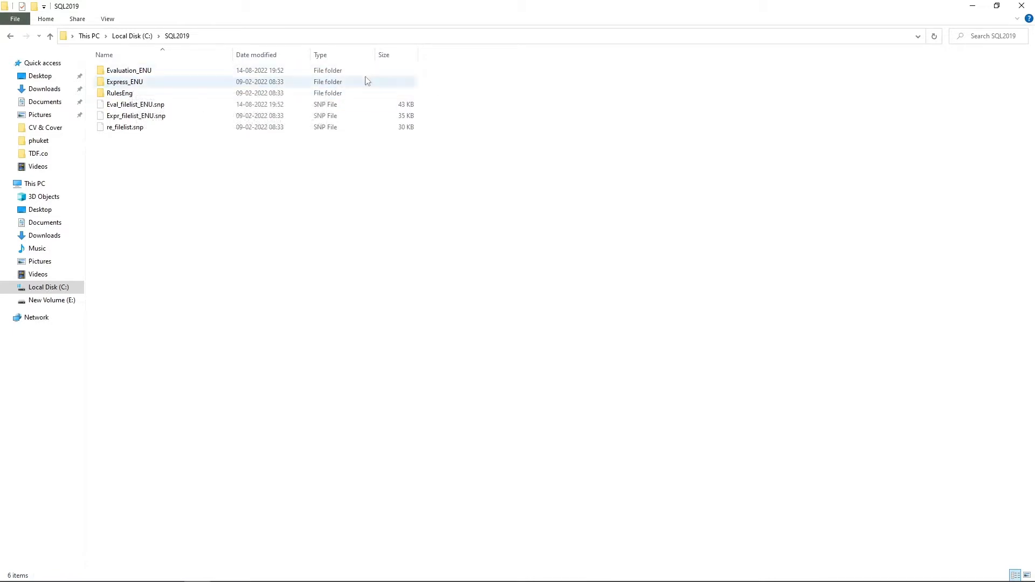
{"action": "left_click", "coordinate": [172, 75]}
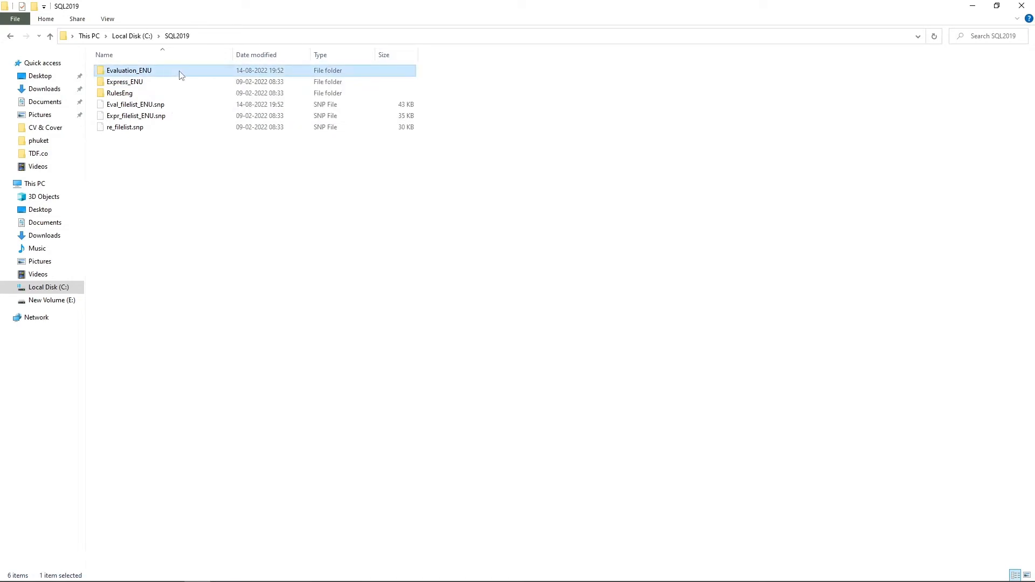
{"action": "double_click", "coordinate": [179, 75]}
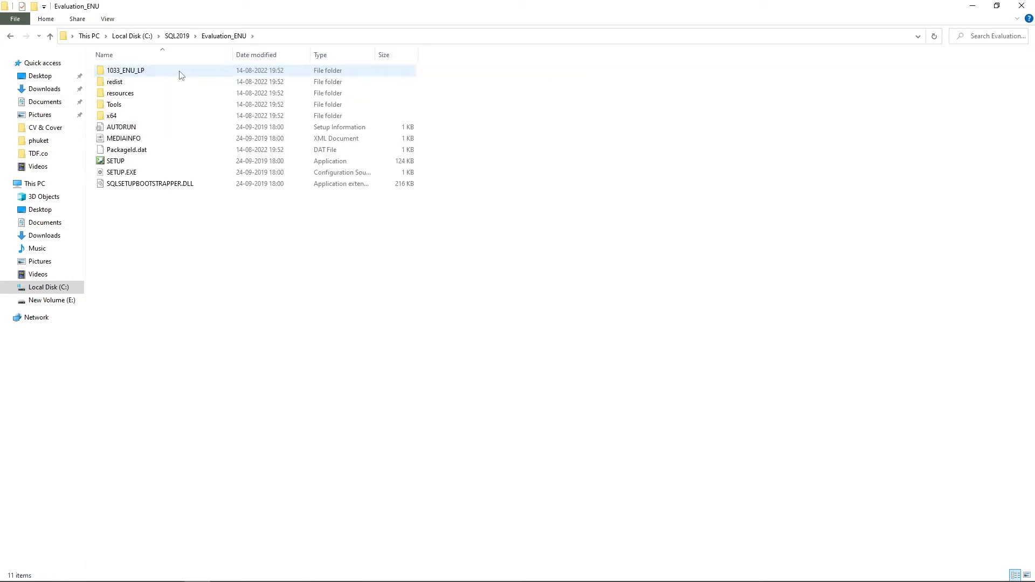
Step: Run SETUP and open the SQL Server Management Tools download page from the Installation Center's installation options
{"action": "left_click", "coordinate": [132, 161]}
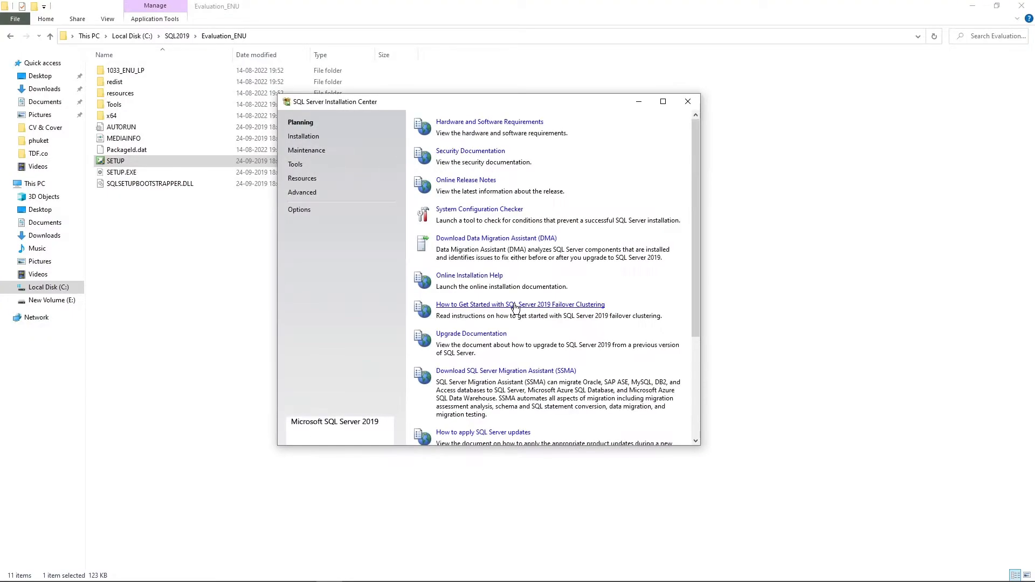
{"action": "left_click", "coordinate": [305, 137]}
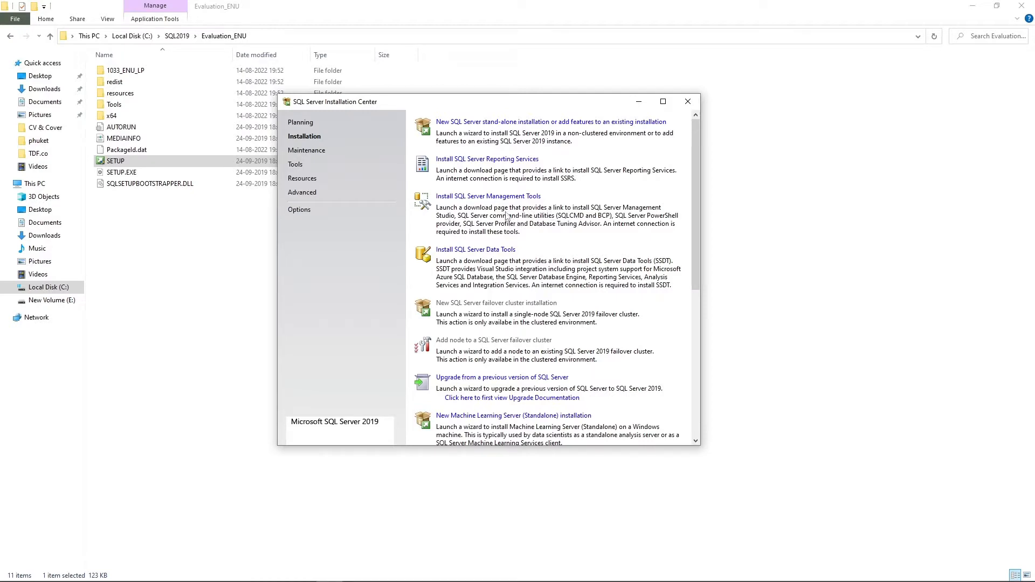
{"action": "left_click", "coordinate": [492, 198]}
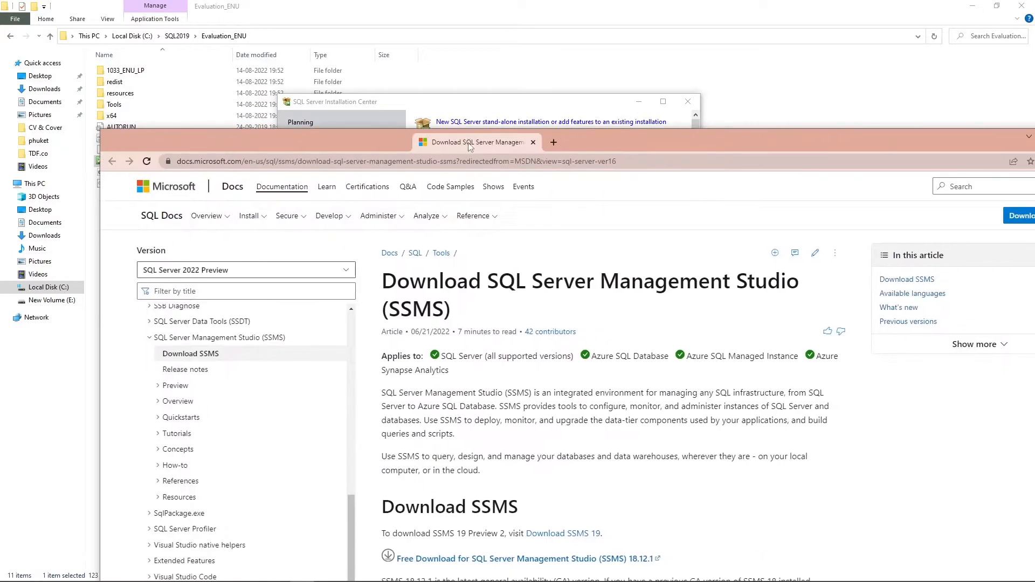
Step: Download SQL Server Management Studio (SSMS) 18.12.1 from the maximized documentation page
{"action": "double_click", "coordinate": [610, 136]}
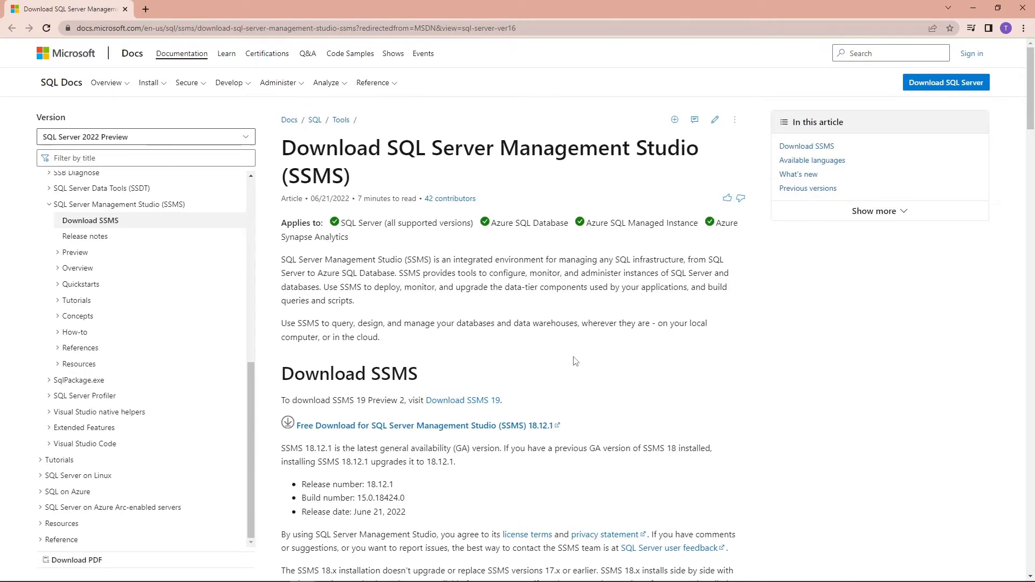
{"action": "scroll", "coordinate": [575, 361], "scroll_direction": "down", "scroll_amount": 3}
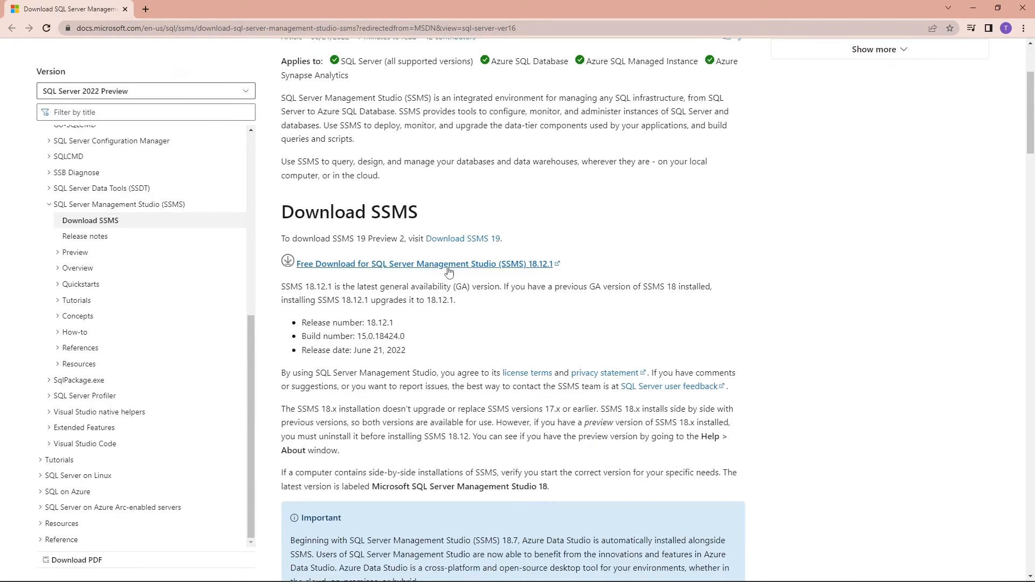
{"action": "left_click", "coordinate": [449, 270]}
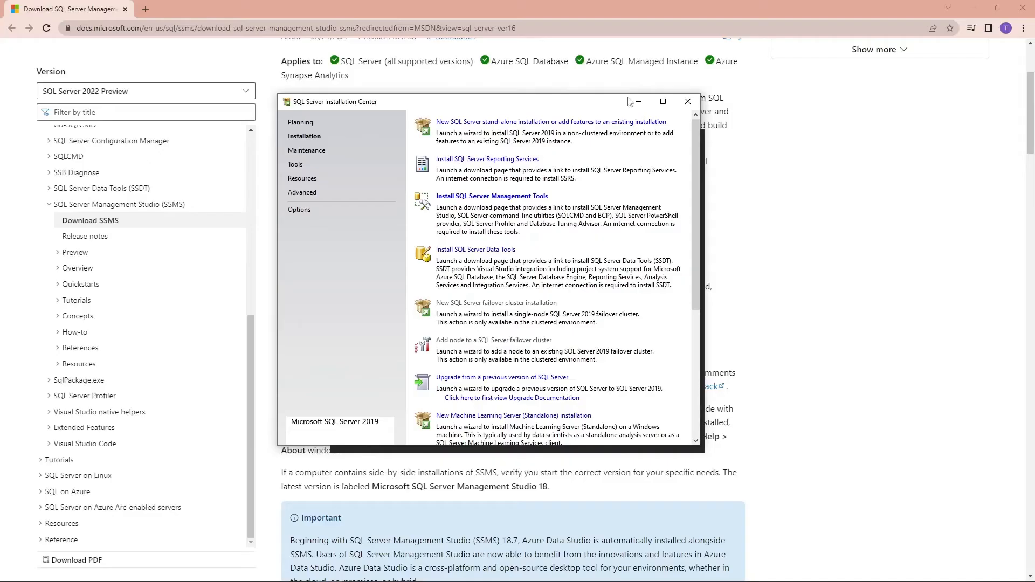
Step: Move the Installation Center and SSMS installer windows aside and install SSMS 18.12.1 in the default Microsoft SQL Server Management Studio 18 location
{"action": "left_click_drag", "start_coordinate": [594, 169], "coordinate": [236, 128]}
{"action": "left_click_drag", "start_coordinate": [436, 140], "coordinate": [261, 127]}
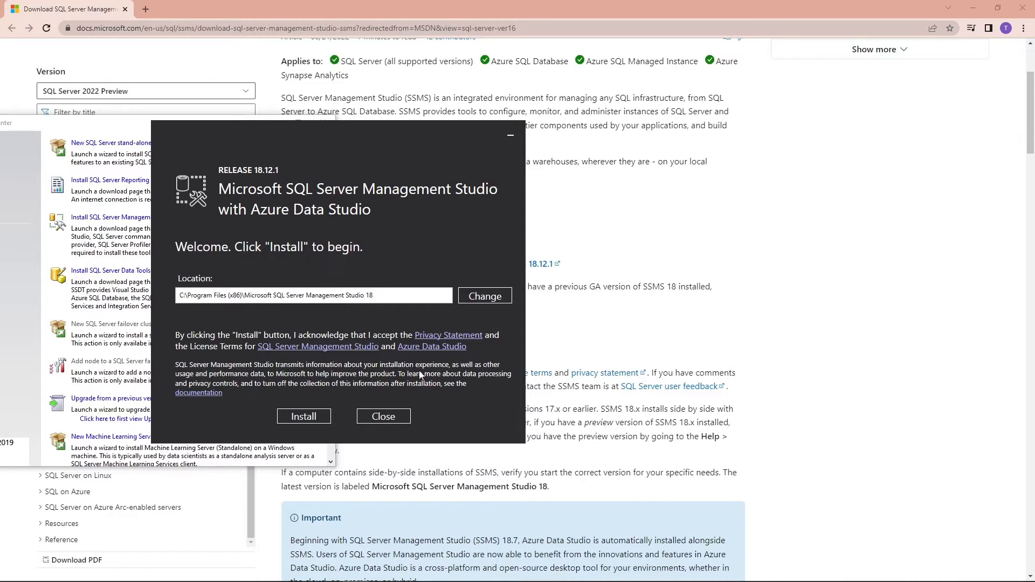
{"action": "left_click", "coordinate": [294, 420]}
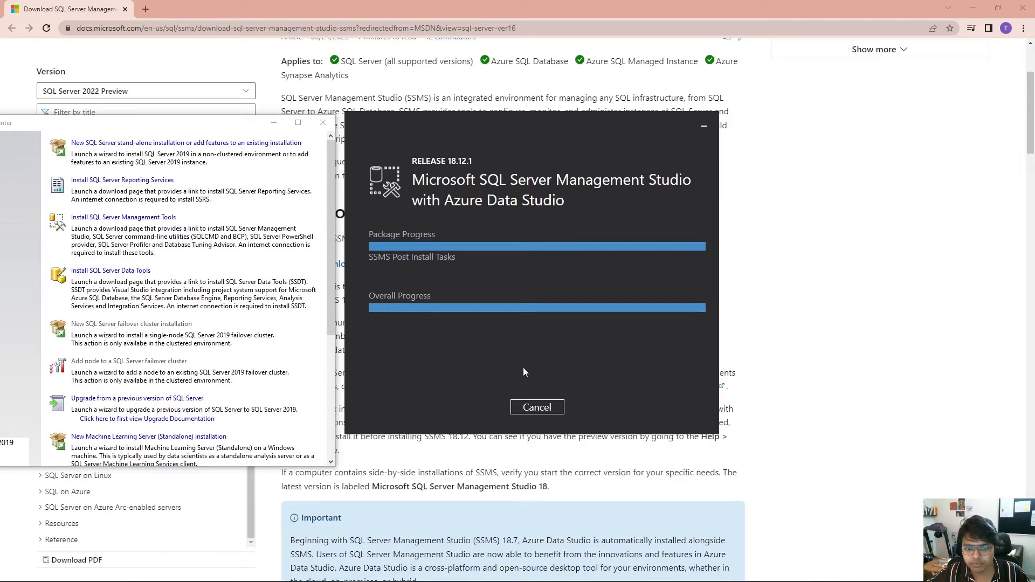
Step: Rearrange the installer windows, then close the completed SSMS setup and the SQL Server Installation Center
{"action": "left_click_drag", "start_coordinate": [550, 125], "coordinate": [334, 175]}
{"action": "left_click_drag", "start_coordinate": [238, 124], "coordinate": [513, 120]}
{"action": "left_click", "coordinate": [173, 167]}
{"action": "left_click_drag", "start_coordinate": [174, 167], "coordinate": [258, 135]}
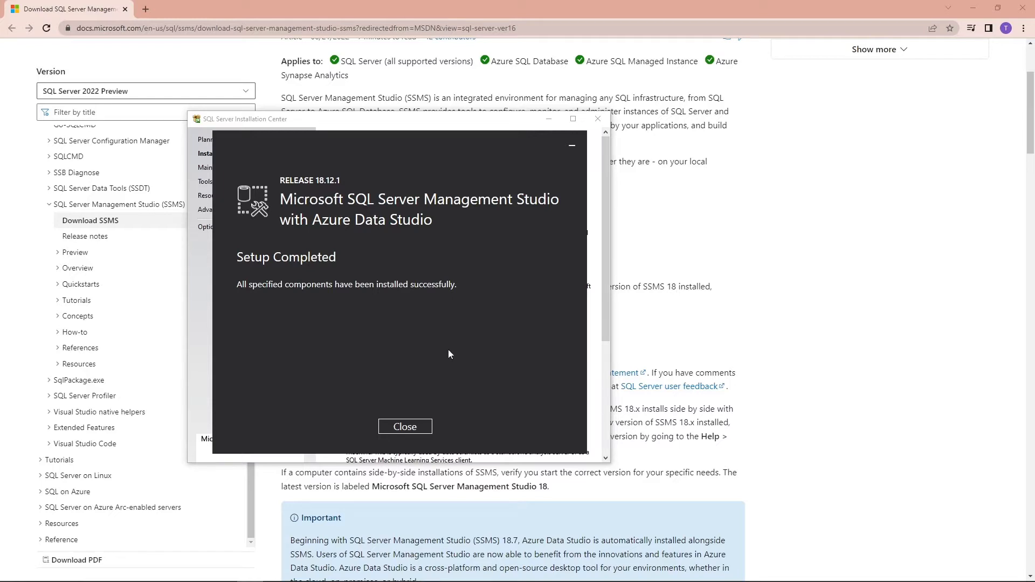
{"action": "left_click", "coordinate": [419, 429]}
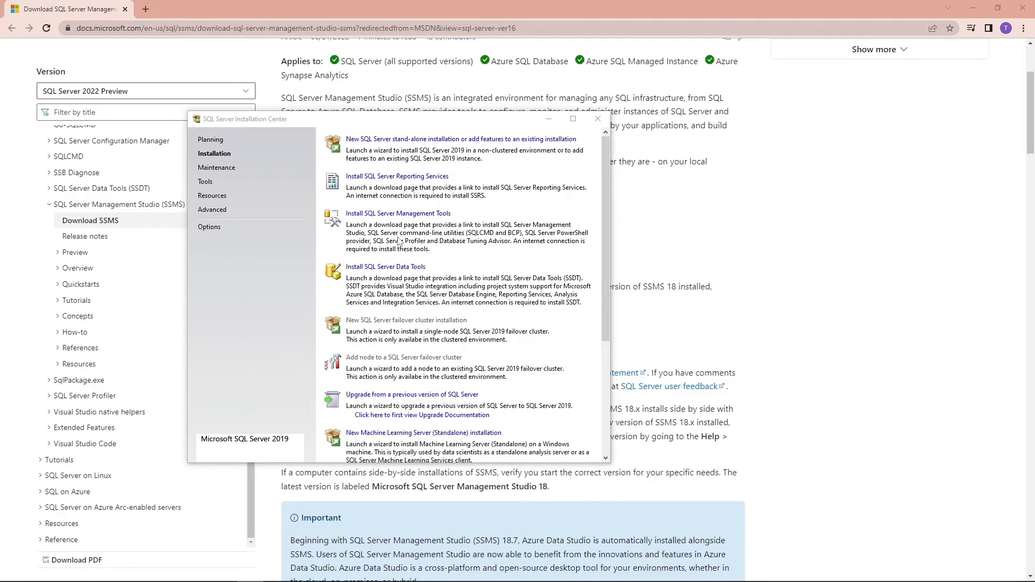
{"action": "left_click", "coordinate": [593, 123]}
Step: Search Windows for "ssms" and launch Microsoft SQL Server Management Studio 18
{"action": "mouse_move", "coordinate": [106, 578]}
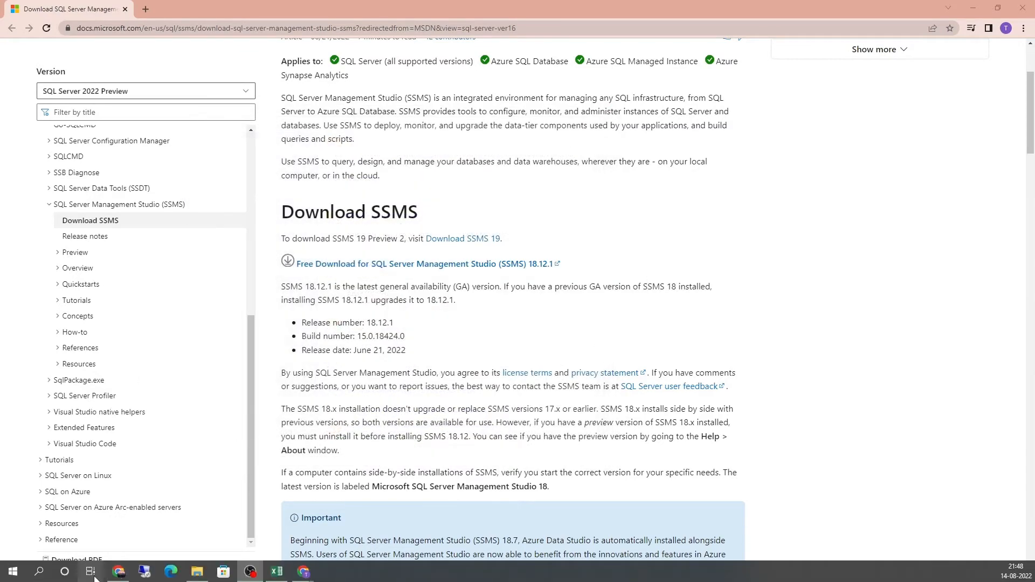
{"action": "left_click", "coordinate": [40, 572]}
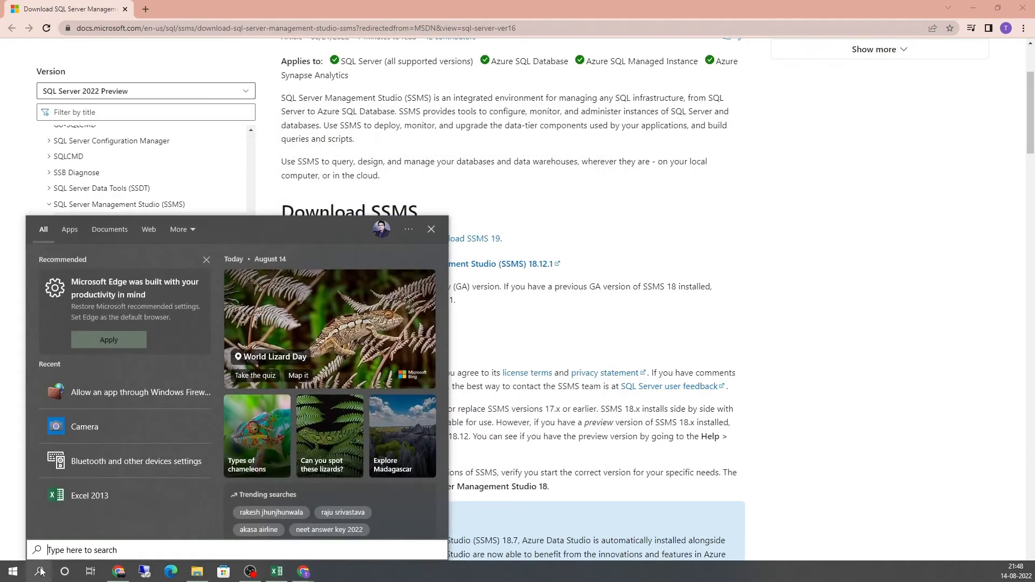
{"action": "type", "text": "ssms"}
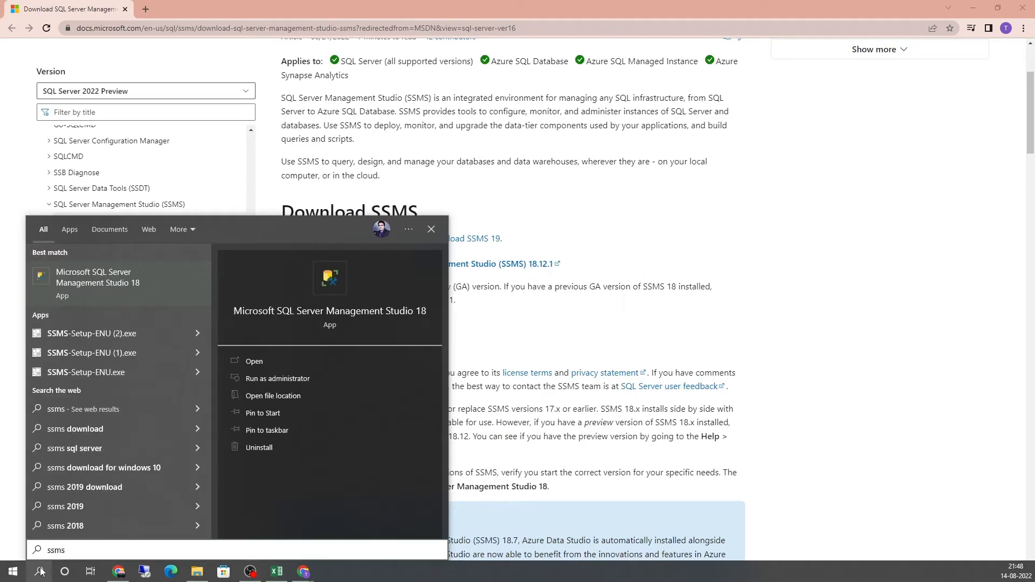
{"action": "left_click", "coordinate": [115, 280]}
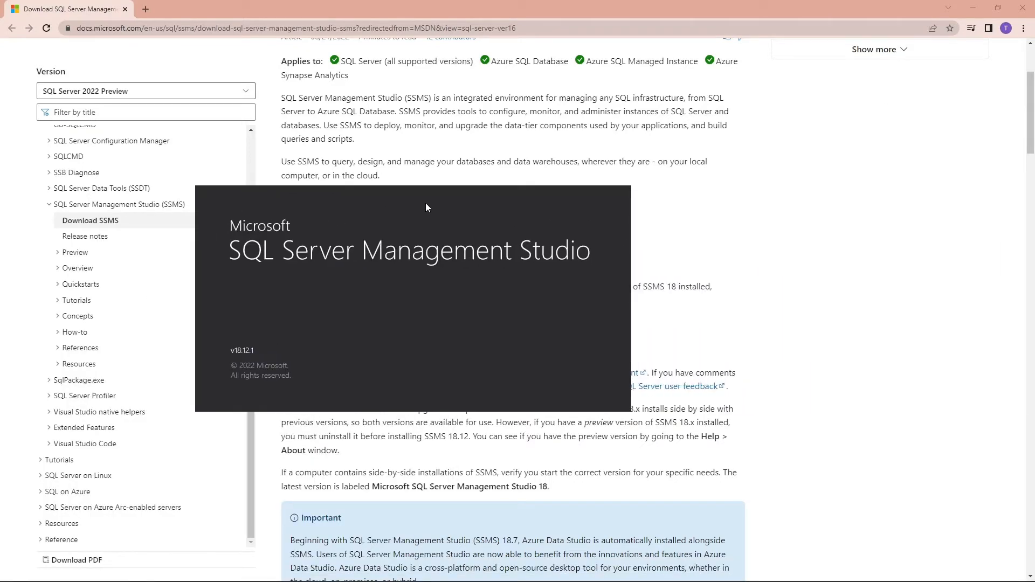
{"action": "left_click_drag", "start_coordinate": [426, 203], "coordinate": [476, 203]}
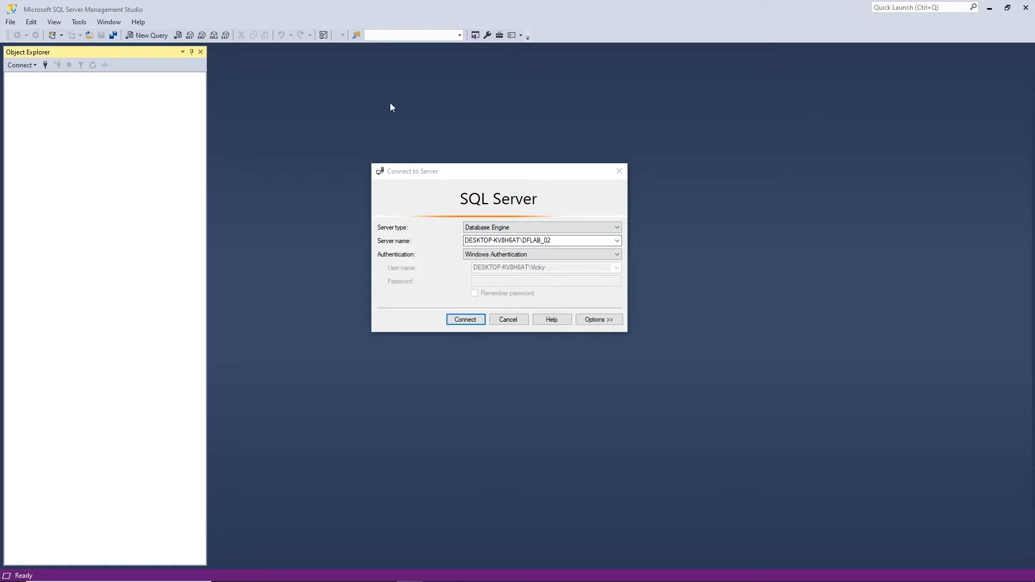
Step: Connect to the local Database Engine server DESKTOP-KV8H6AT\TDFCO_LAB01, found by browsing for servers, using Windows Authentication
{"action": "left_click", "coordinate": [617, 240]}
{"action": "left_click", "coordinate": [617, 241]}
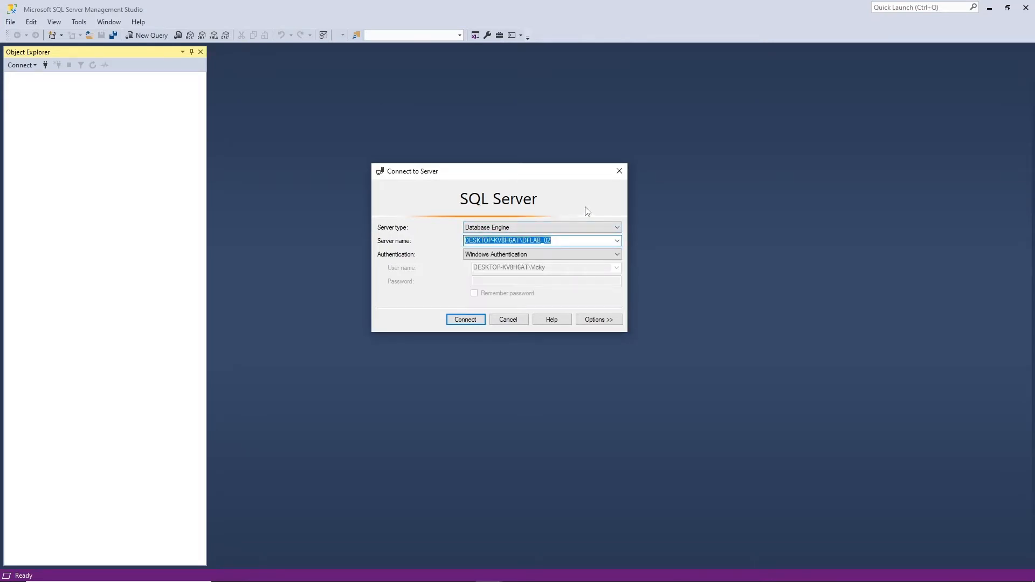
{"action": "left_click", "coordinate": [609, 227]}
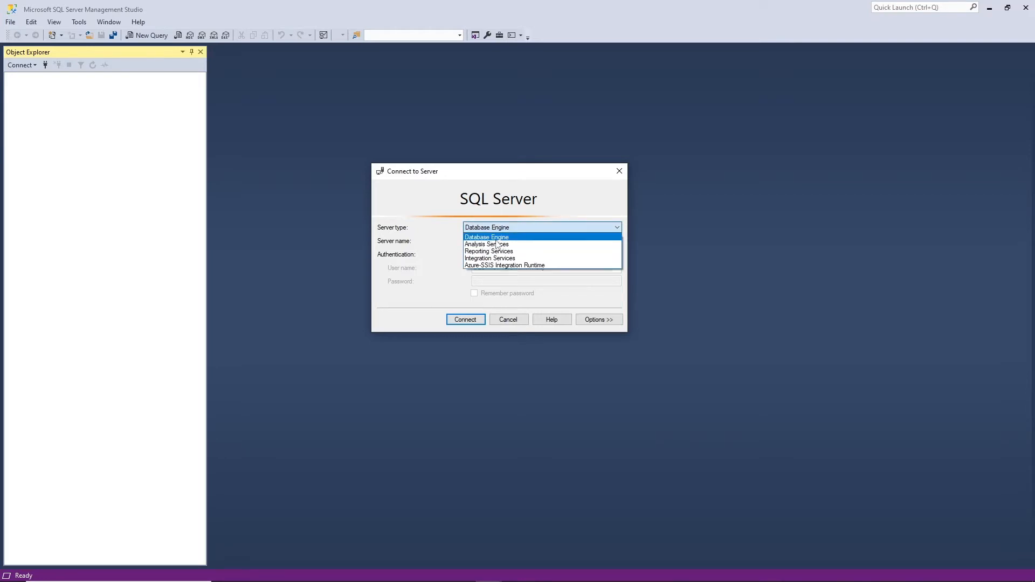
{"action": "left_click", "coordinate": [506, 238]}
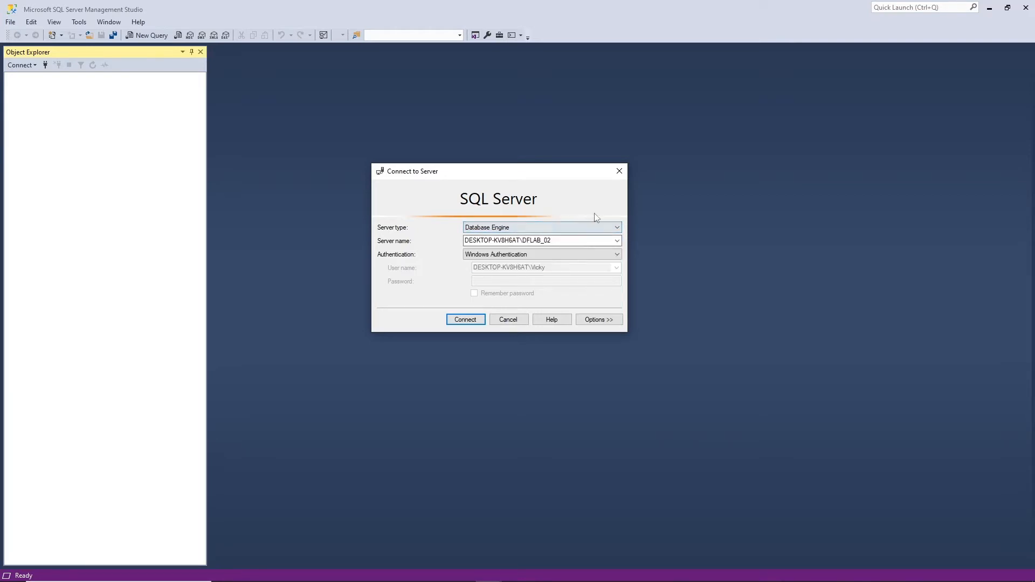
{"action": "left_click", "coordinate": [617, 240]}
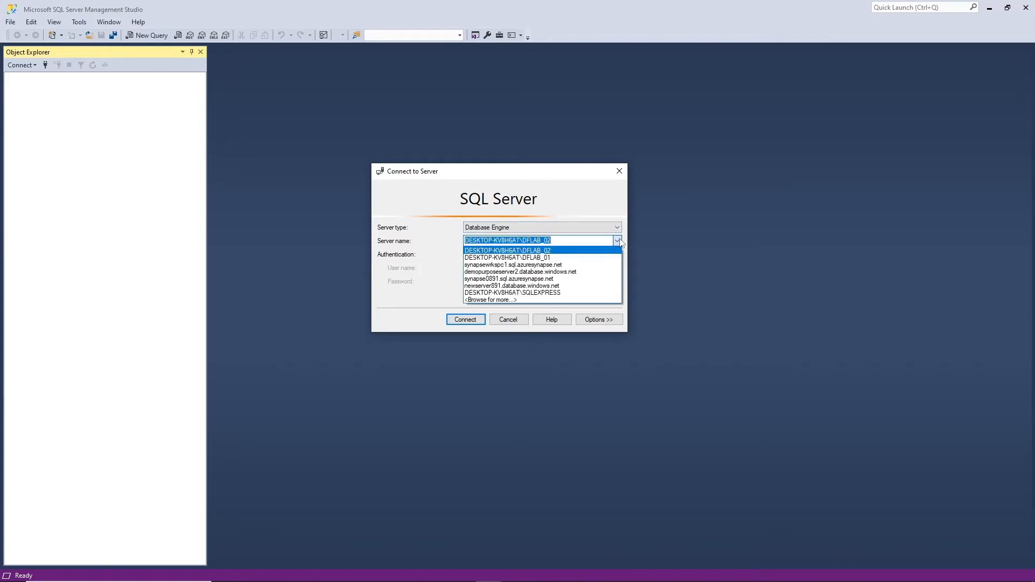
{"action": "left_click", "coordinate": [480, 301]}
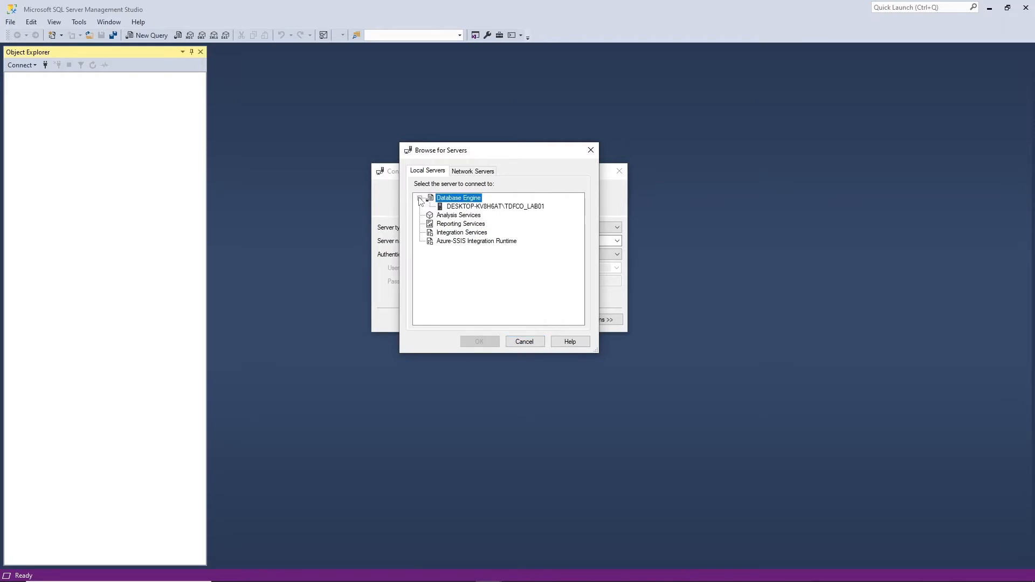
{"action": "left_click", "coordinate": [466, 208]}
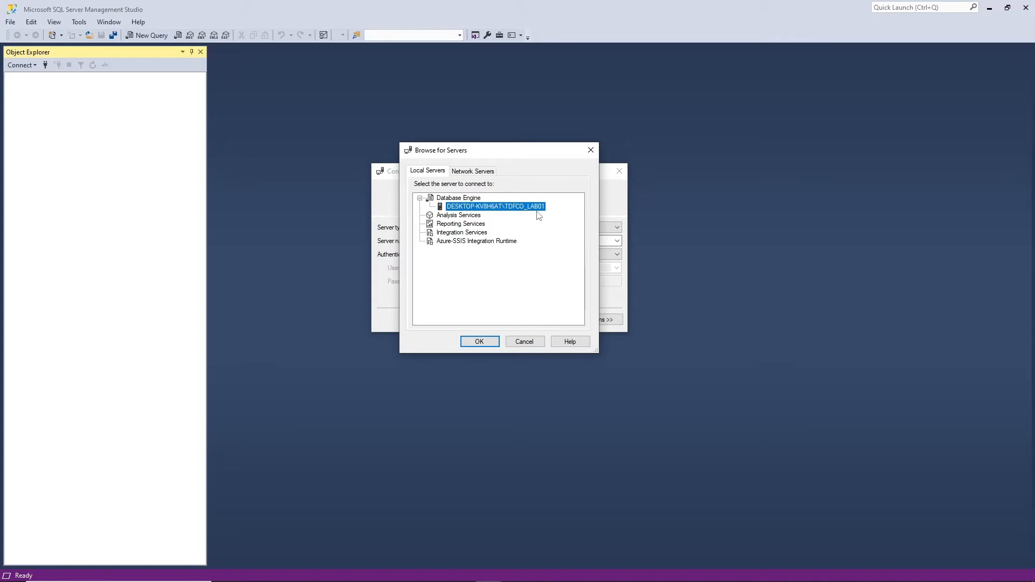
{"action": "left_click", "coordinate": [493, 341]}
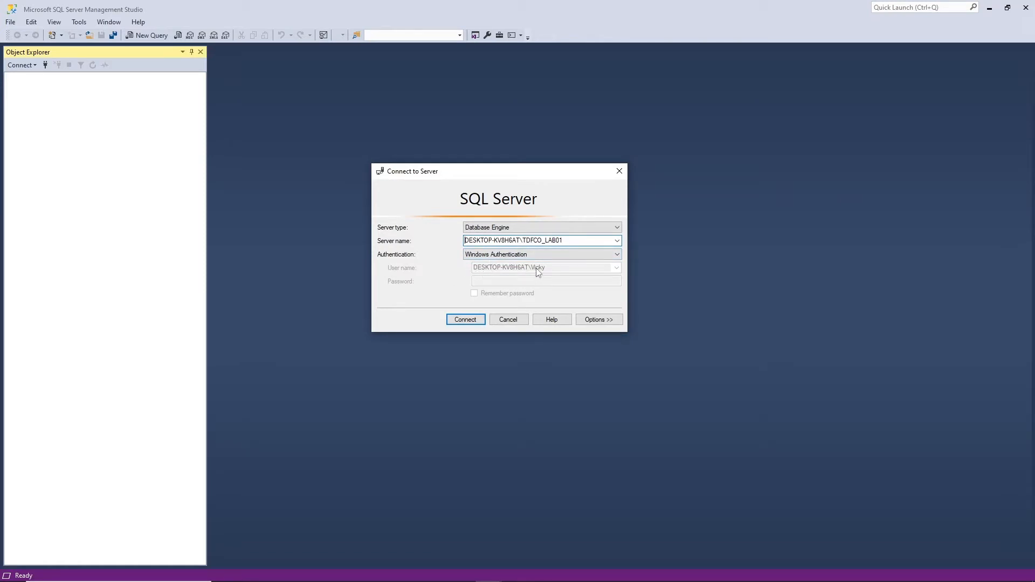
{"action": "left_click", "coordinate": [451, 320]}
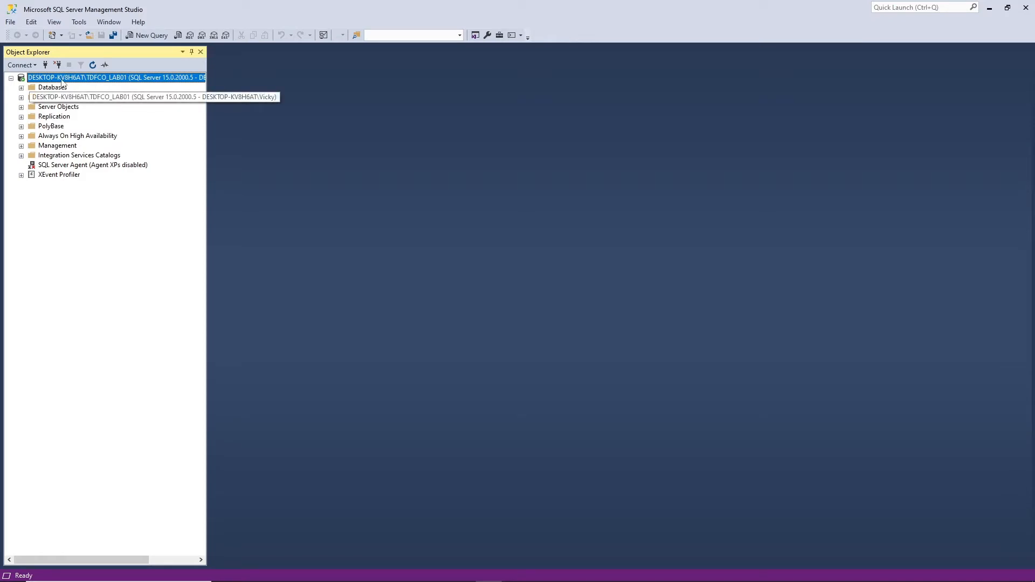
Step: Expand Databases and its System Databases folder to examine the connected server's built-in databases
{"action": "left_click", "coordinate": [21, 88]}
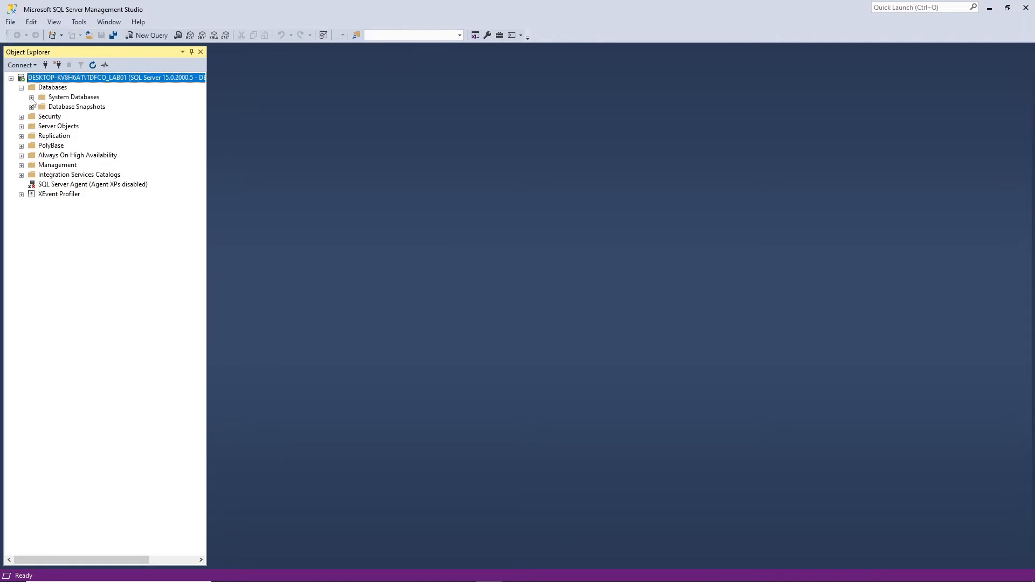
{"action": "left_click", "coordinate": [31, 97]}
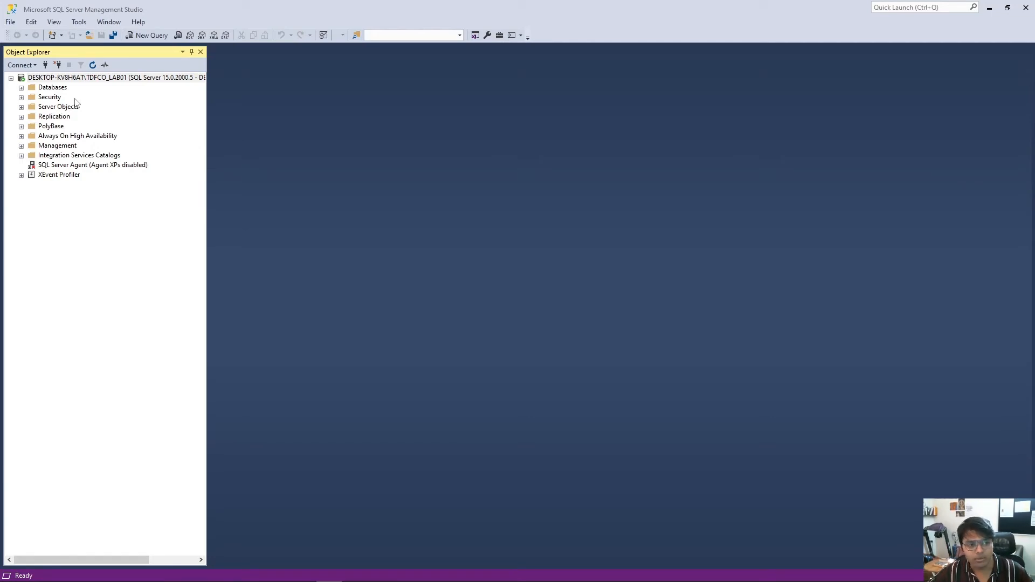
Step: Connect to the local Database Engine server DESKTOP-KV8H6AT\TDFCO_LAB02, found by browsing for servers, using Windows Authentication
{"action": "left_click", "coordinate": [35, 65]}
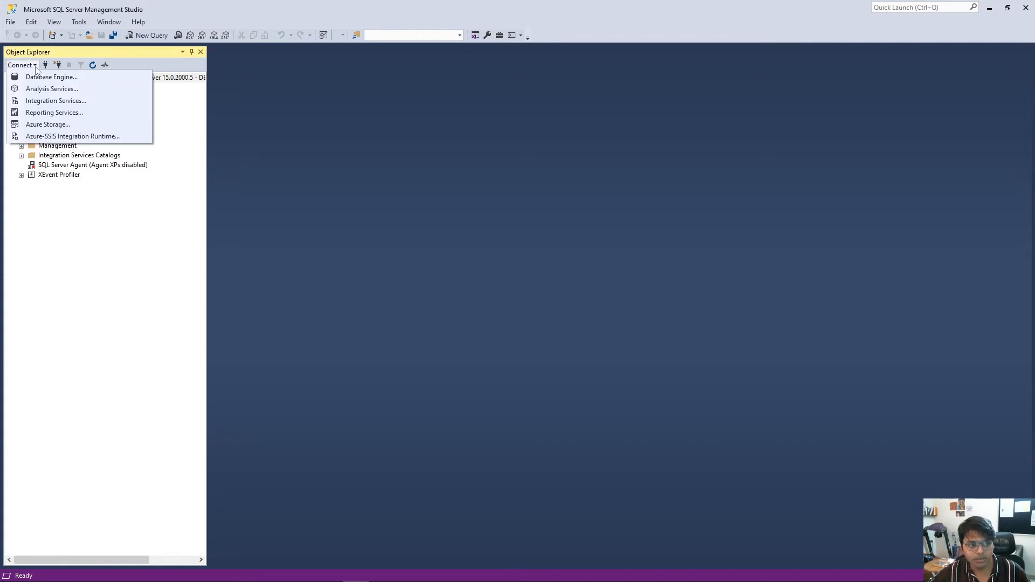
{"action": "left_click", "coordinate": [78, 79]}
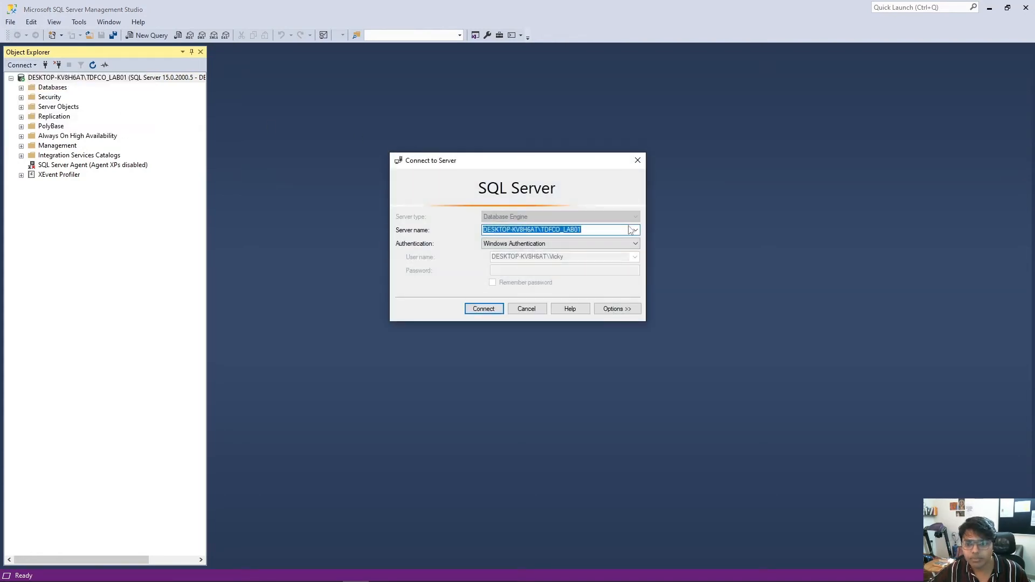
{"action": "left_click", "coordinate": [635, 230]}
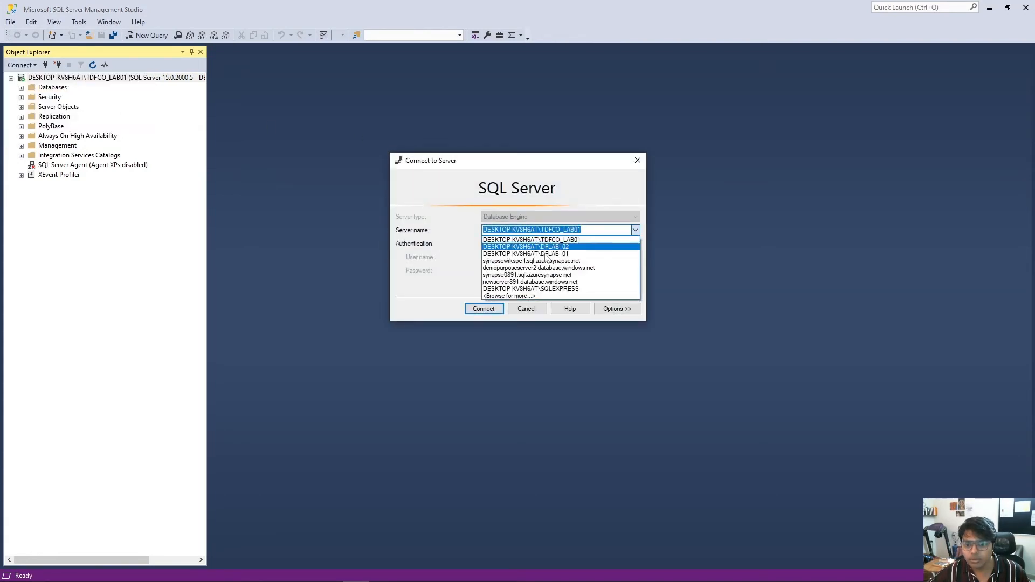
{"action": "left_click", "coordinate": [493, 297]}
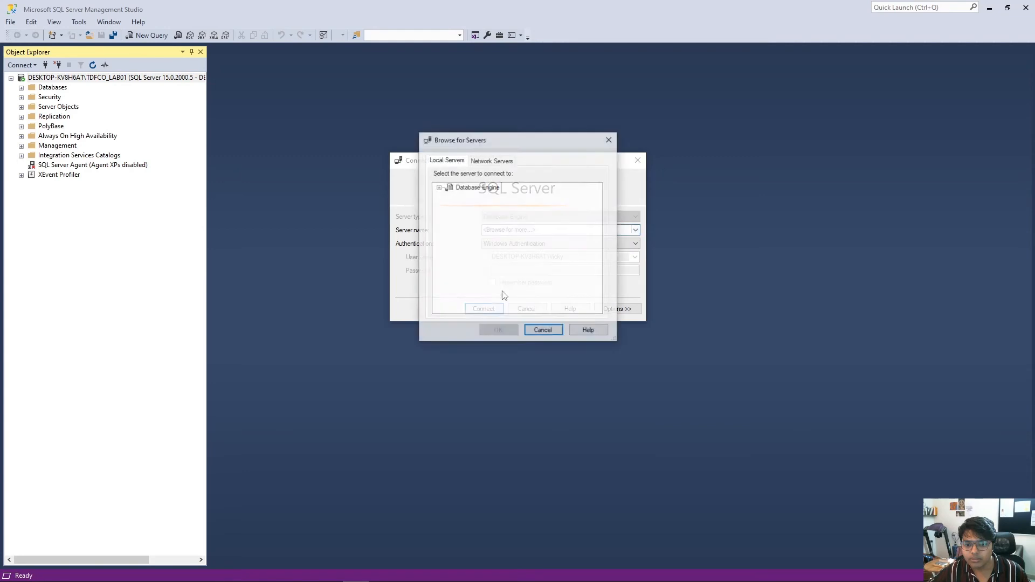
{"action": "left_click", "coordinate": [438, 188]}
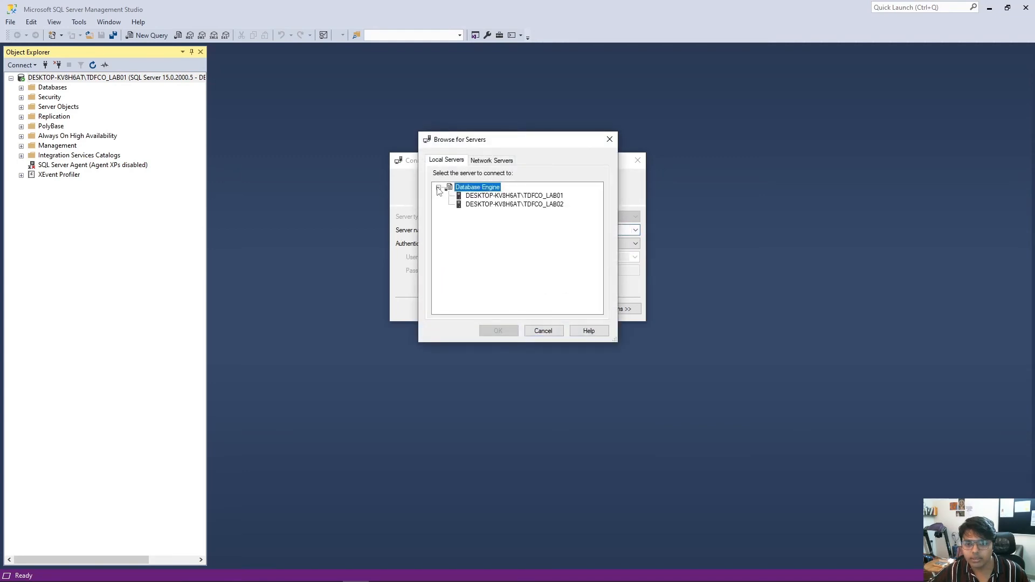
{"action": "left_click", "coordinate": [540, 205]}
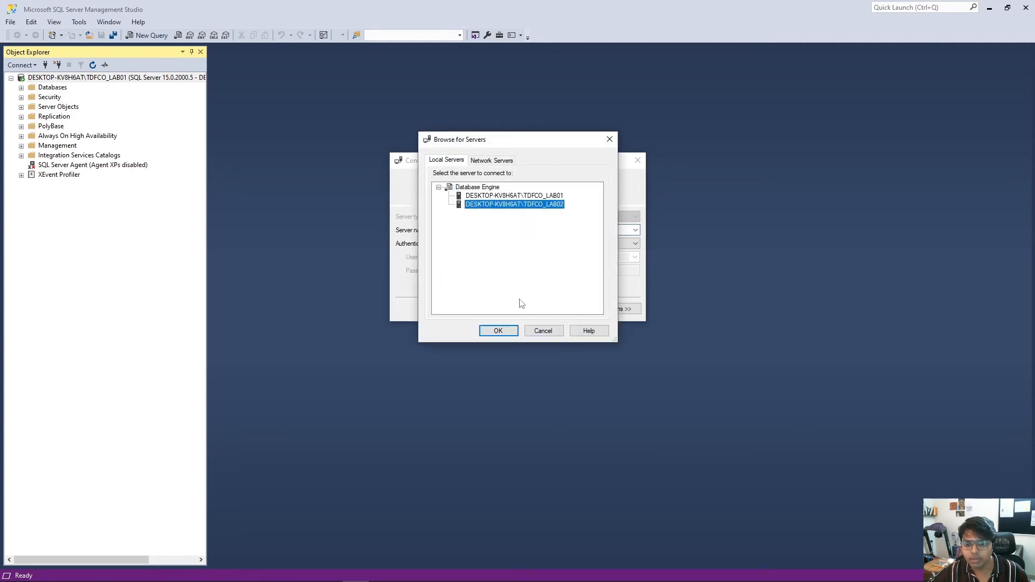
{"action": "left_click", "coordinate": [498, 332]}
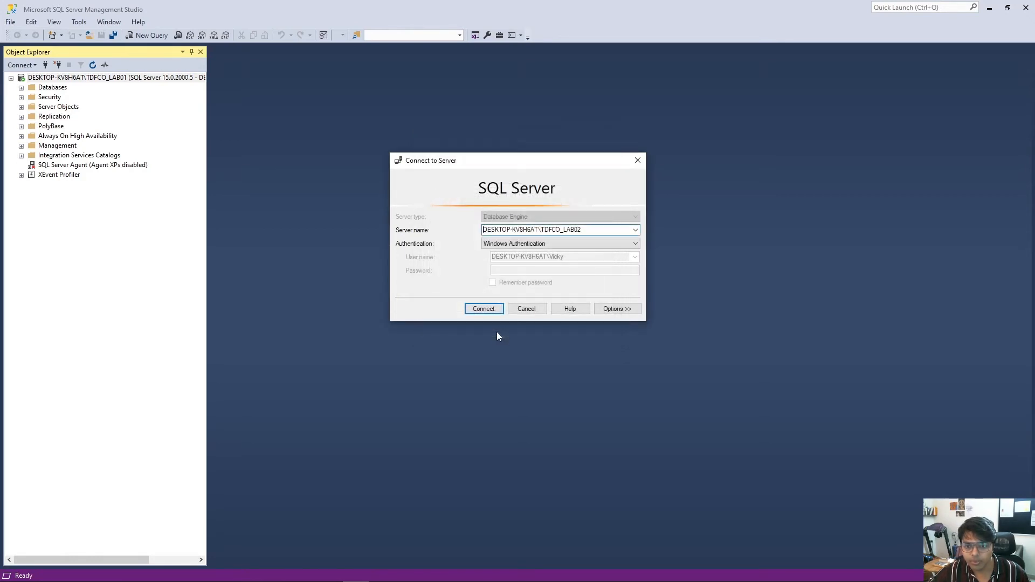
{"action": "left_click", "coordinate": [477, 312]}
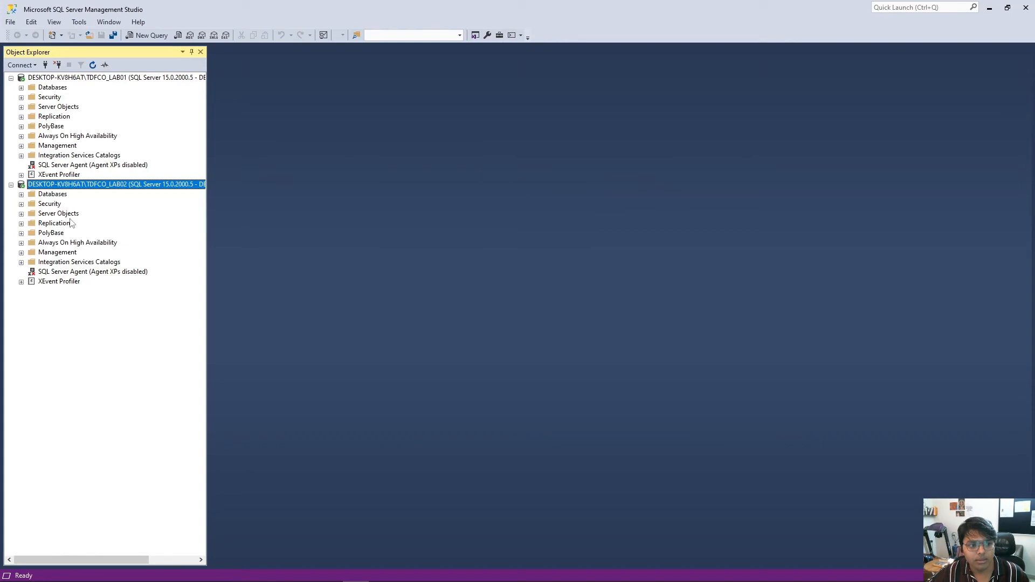
Step: Collapse the TDFCO_LAB01 and TDFCO_LAB02 server trees and narrow Object Explorer
{"action": "left_click", "coordinate": [11, 78]}
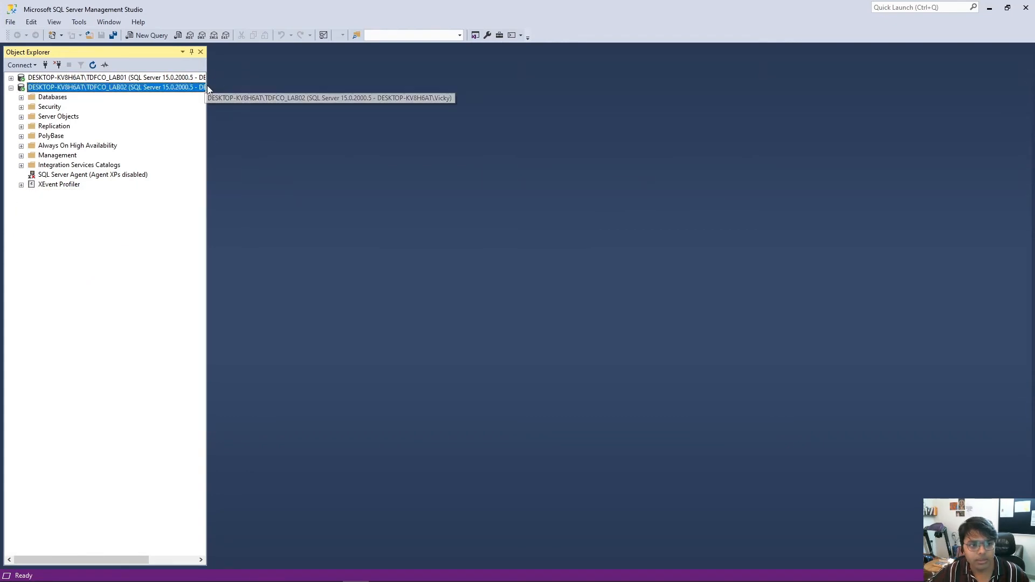
{"action": "left_click_drag", "start_coordinate": [208, 97], "coordinate": [153, 108]}
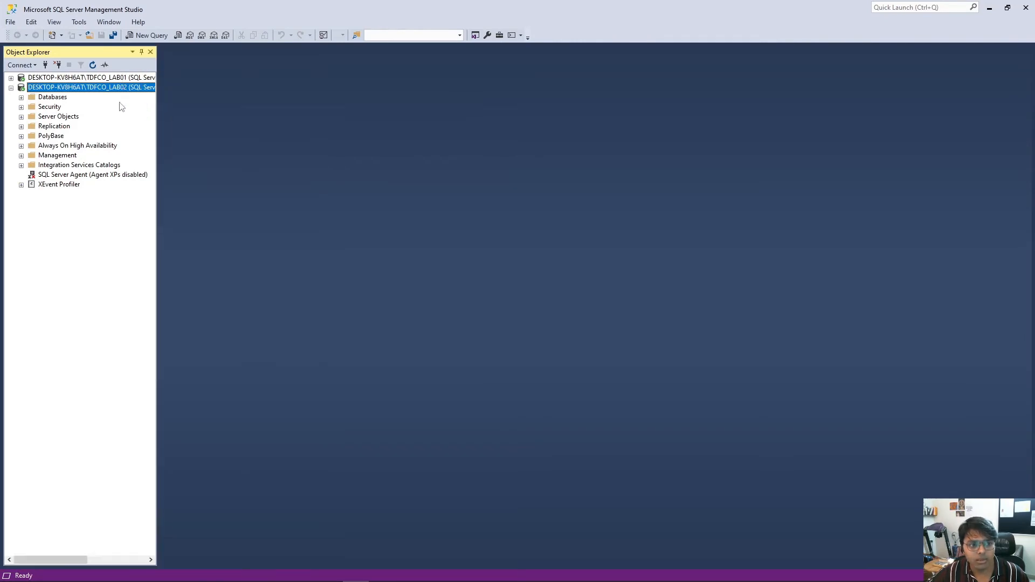
{"action": "left_click", "coordinate": [12, 88]}
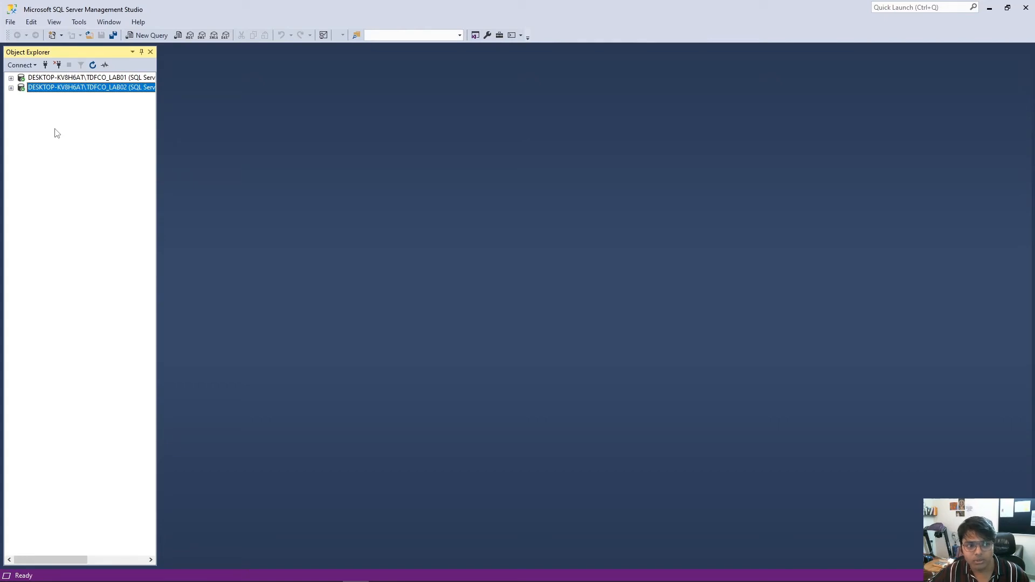
Step: Switch to the Azure portal and examine the tdfco SQL server's resource name, server admin and full server name
{"action": "key", "text": "alt+Tab"}
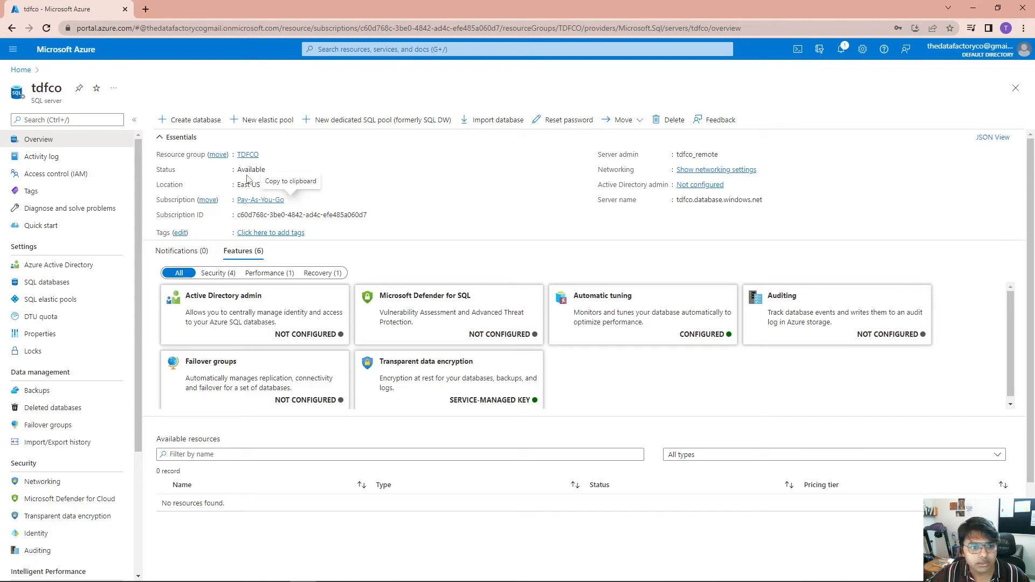
{"action": "double_click", "coordinate": [41, 89]}
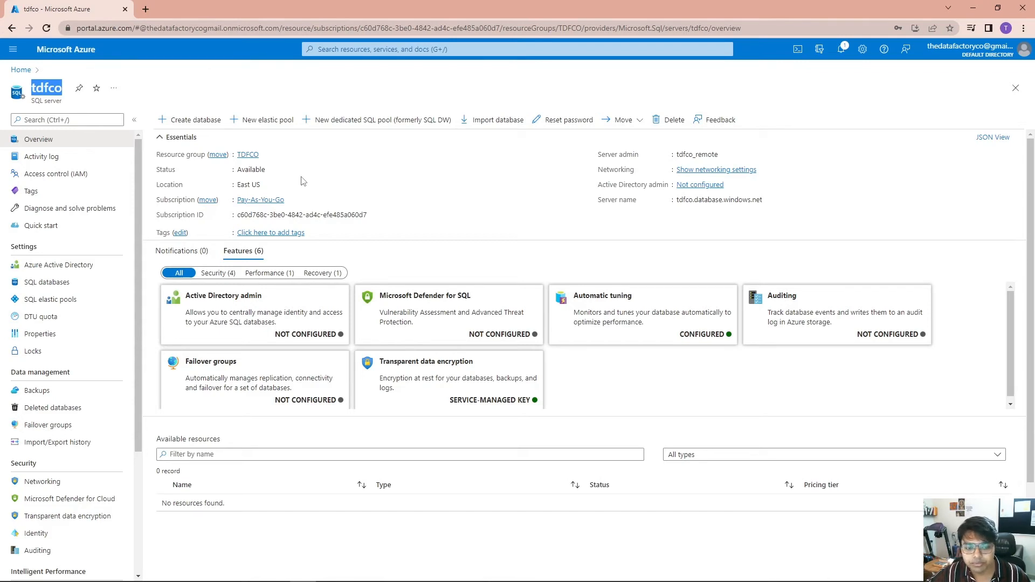
{"action": "left_click", "coordinate": [341, 197]}
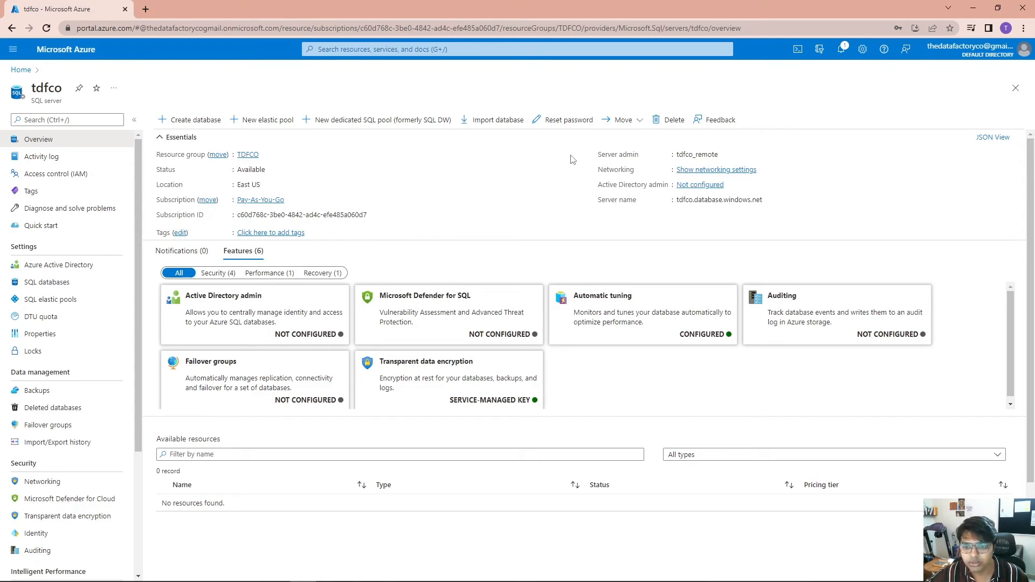
{"action": "double_click", "coordinate": [691, 154]}
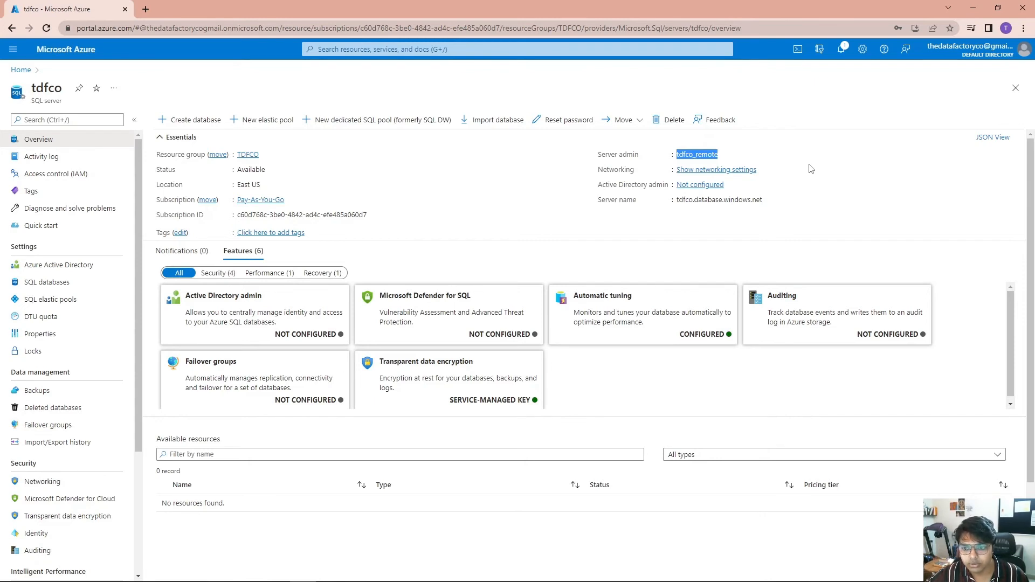
{"action": "left_click_drag", "start_coordinate": [678, 201], "coordinate": [765, 200]}
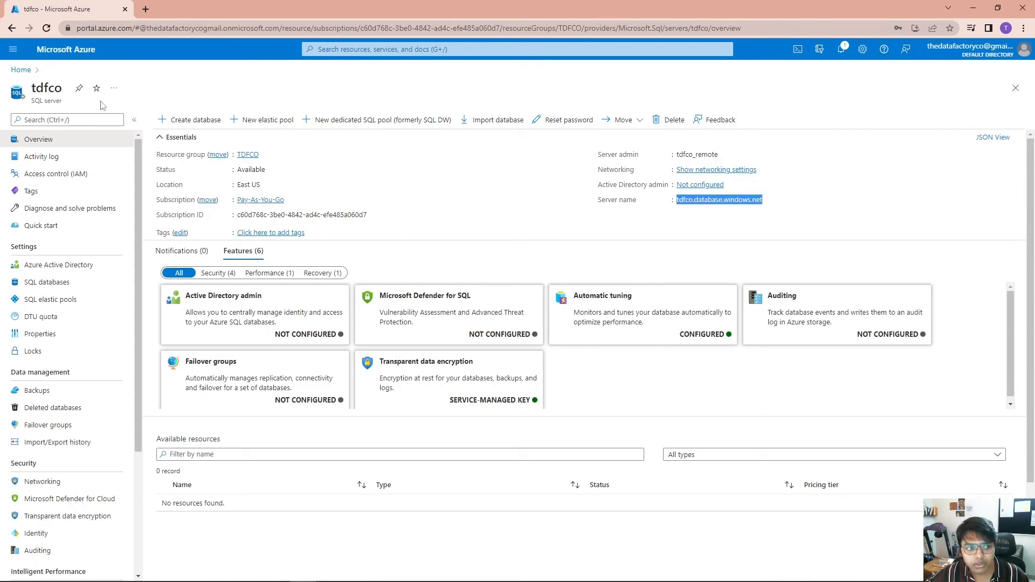
{"action": "double_click", "coordinate": [48, 87]}
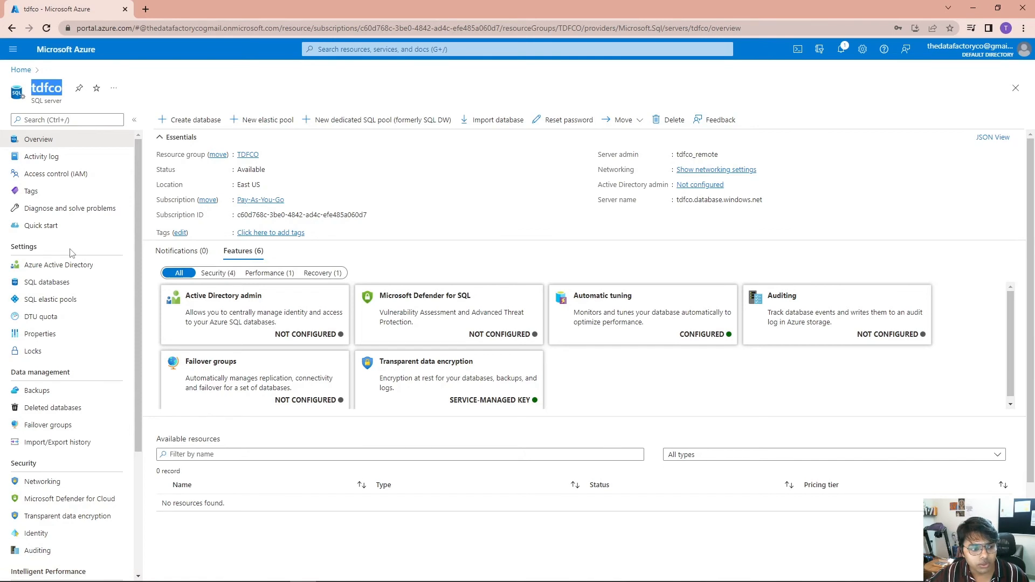
Step: In the tdfco server's Networking settings, replace the allowALL firewall rule with a rule for the current client IPv4 address and save
{"action": "scroll", "coordinate": [70, 254], "scroll_direction": "down", "scroll_amount": 1}
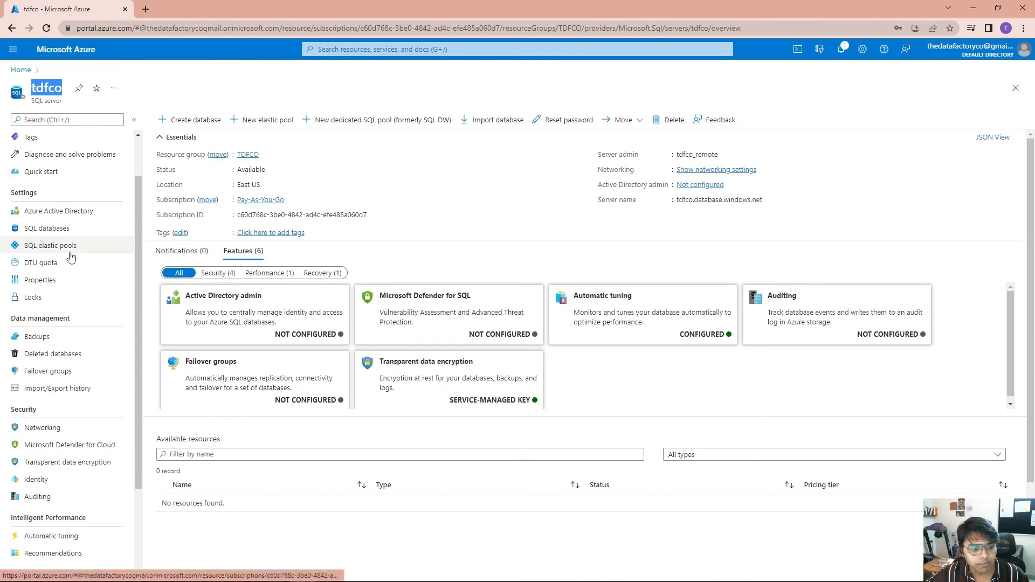
{"action": "scroll", "coordinate": [54, 324], "scroll_direction": "down", "scroll_amount": 1}
{"action": "left_click", "coordinate": [53, 375]}
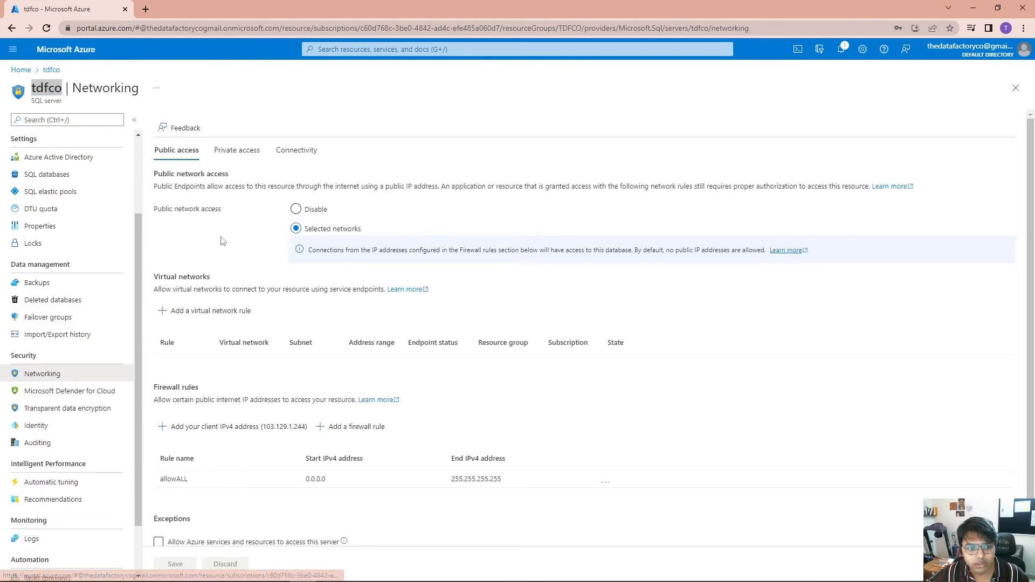
{"action": "double_click", "coordinate": [181, 479]}
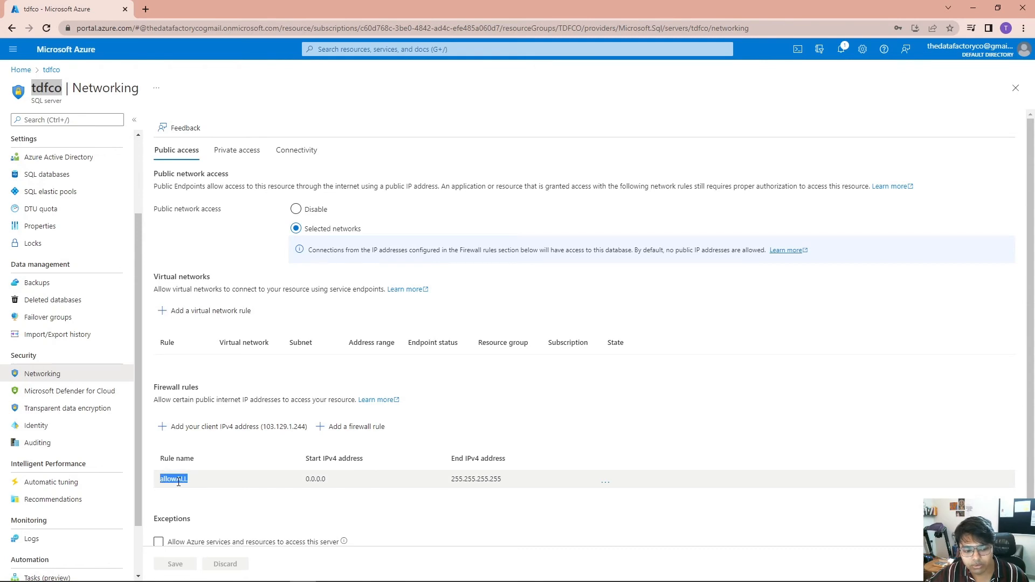
{"action": "scroll", "coordinate": [219, 500], "scroll_direction": "down", "scroll_amount": 1}
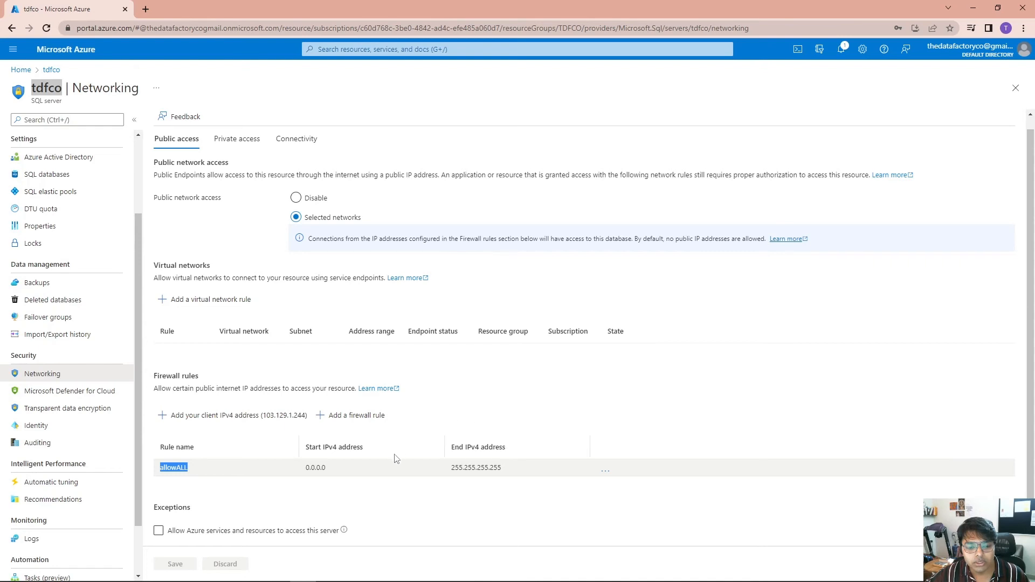
{"action": "left_click", "coordinate": [606, 474]}
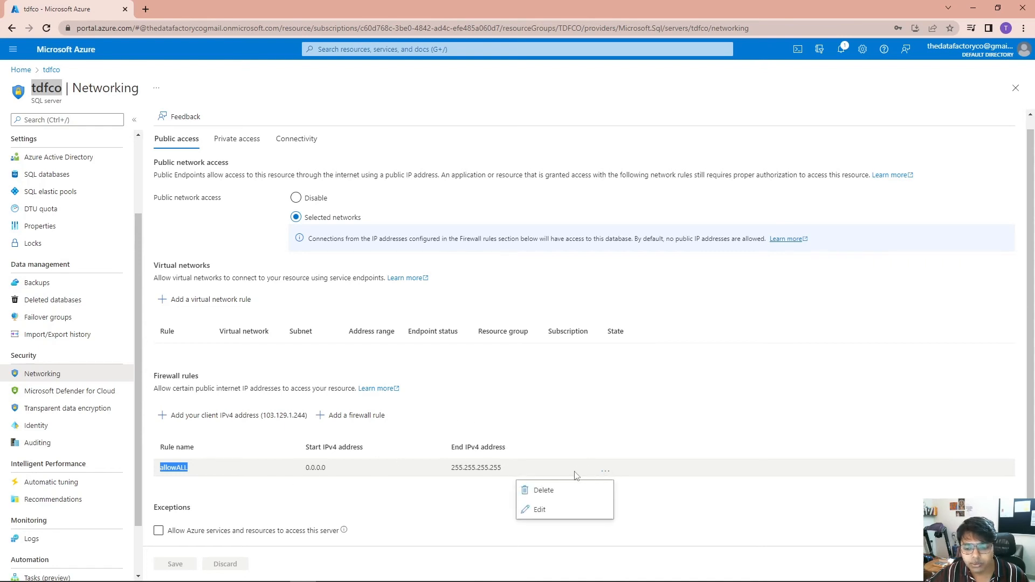
{"action": "left_click", "coordinate": [538, 489]}
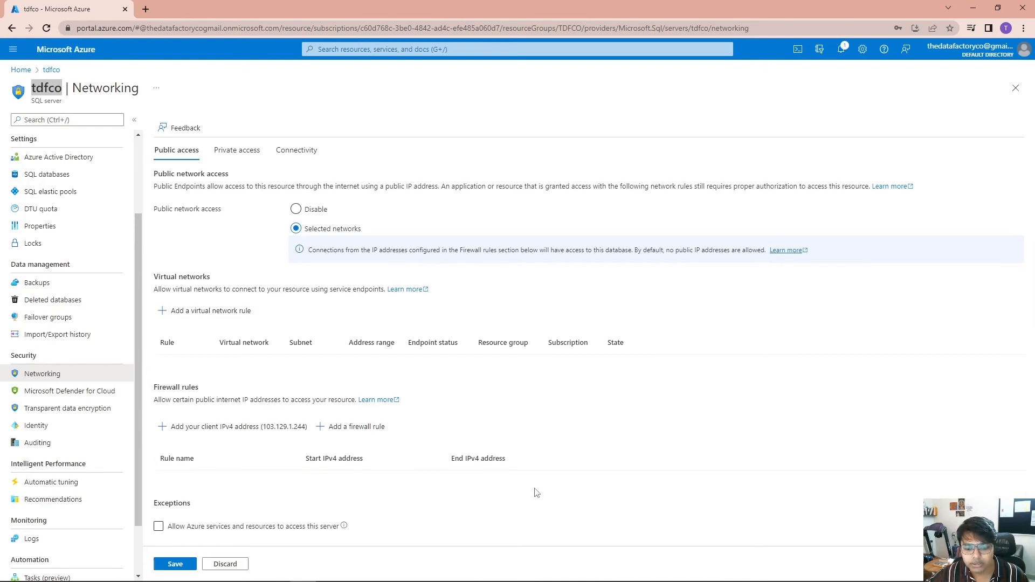
{"action": "left_click", "coordinate": [178, 436]}
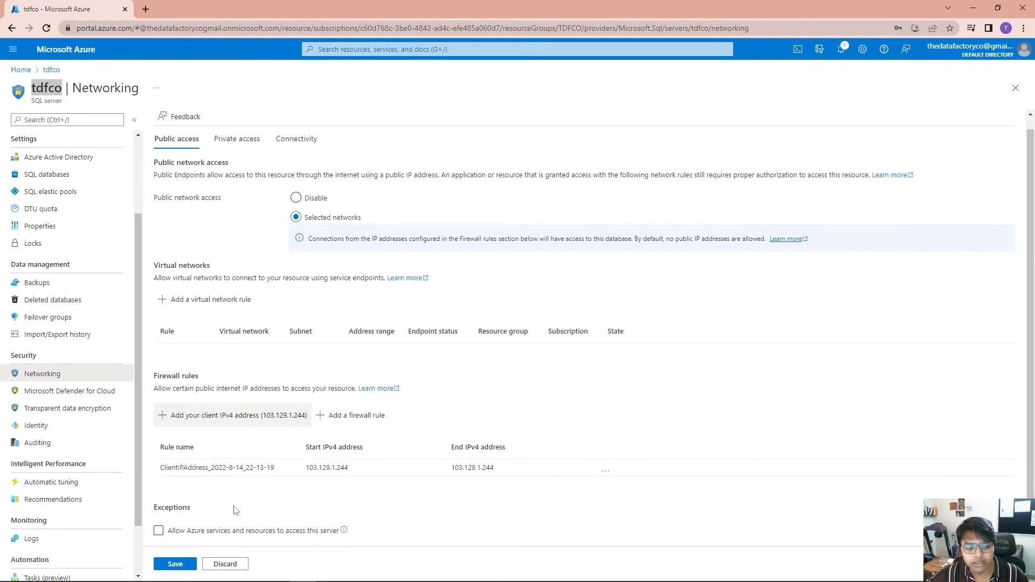
{"action": "left_click", "coordinate": [175, 563]}
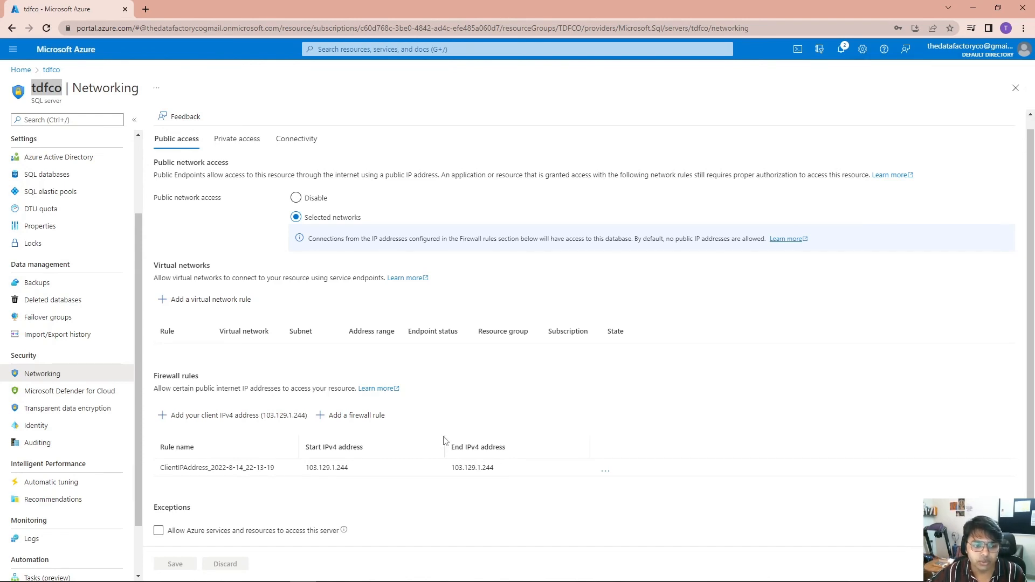
{"action": "left_click", "coordinate": [347, 417]}
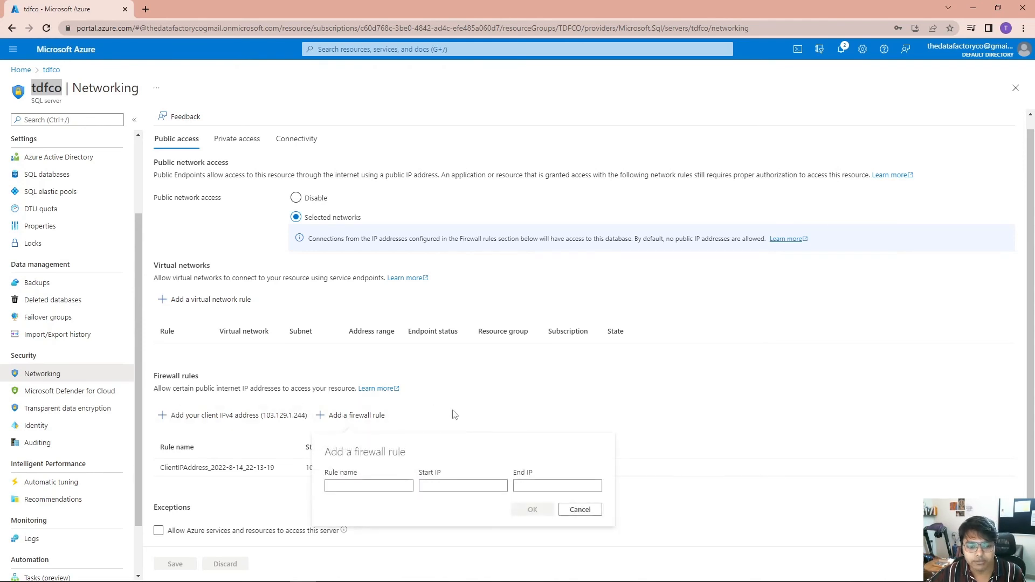
{"action": "left_click", "coordinate": [376, 481]}
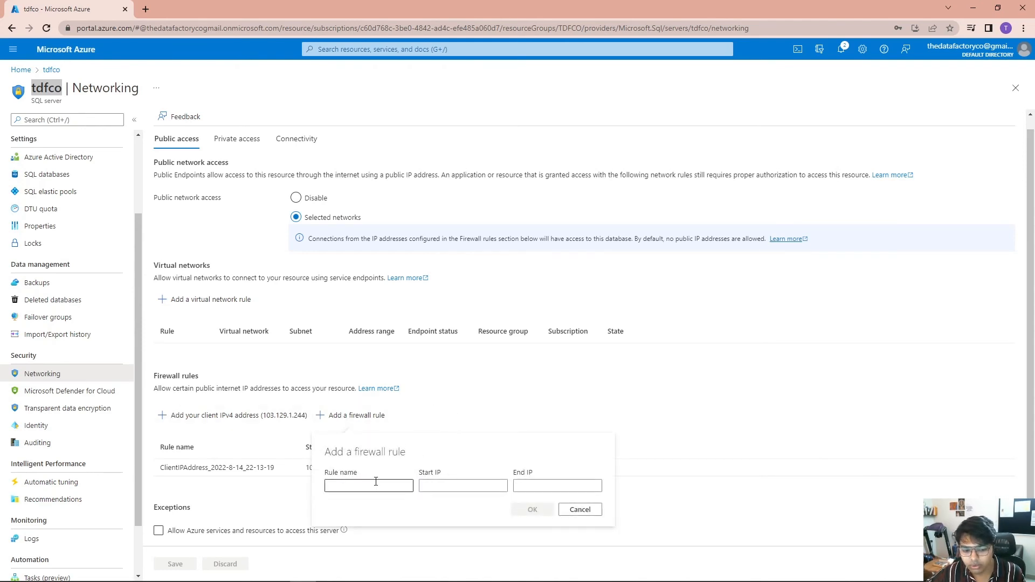
{"action": "left_click", "coordinate": [469, 384]}
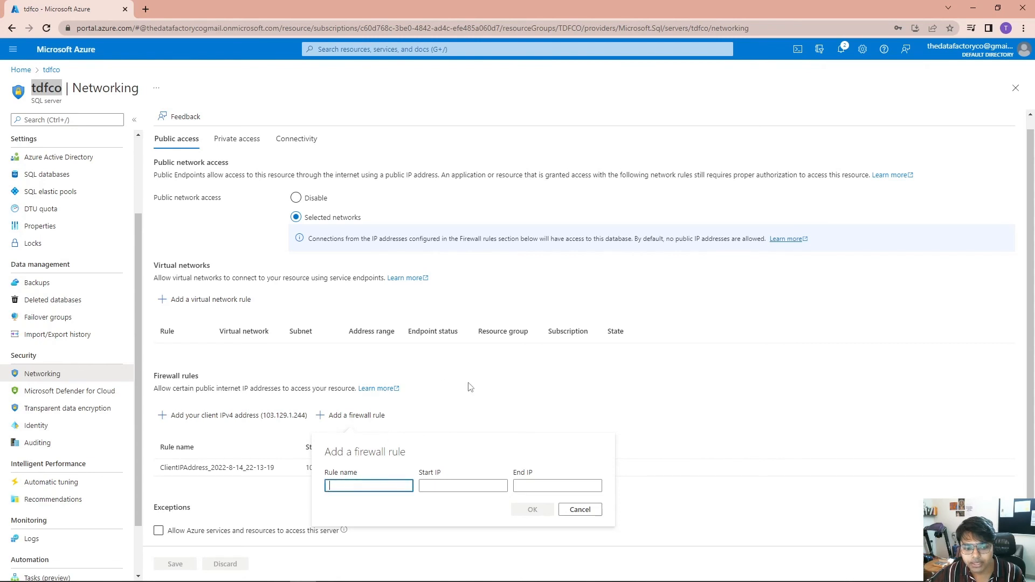
{"action": "left_click", "coordinate": [579, 510]}
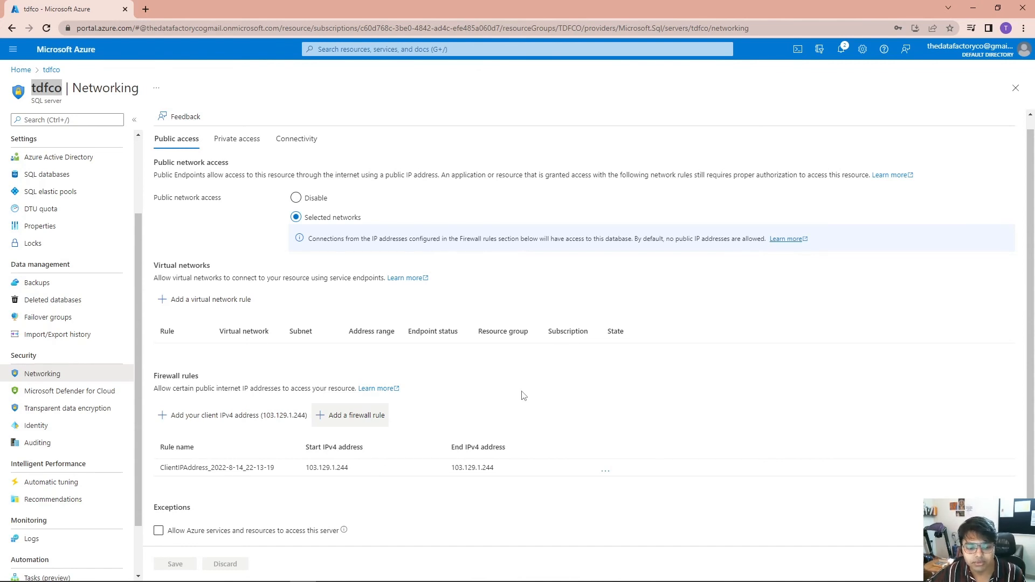
Step: Start a new Database Engine connection in SQL Server Management Studio and copy the server name tdfco.database.windows.net from the Azure server's overview
{"action": "scroll", "coordinate": [521, 394], "scroll_direction": "up", "scroll_amount": 1}
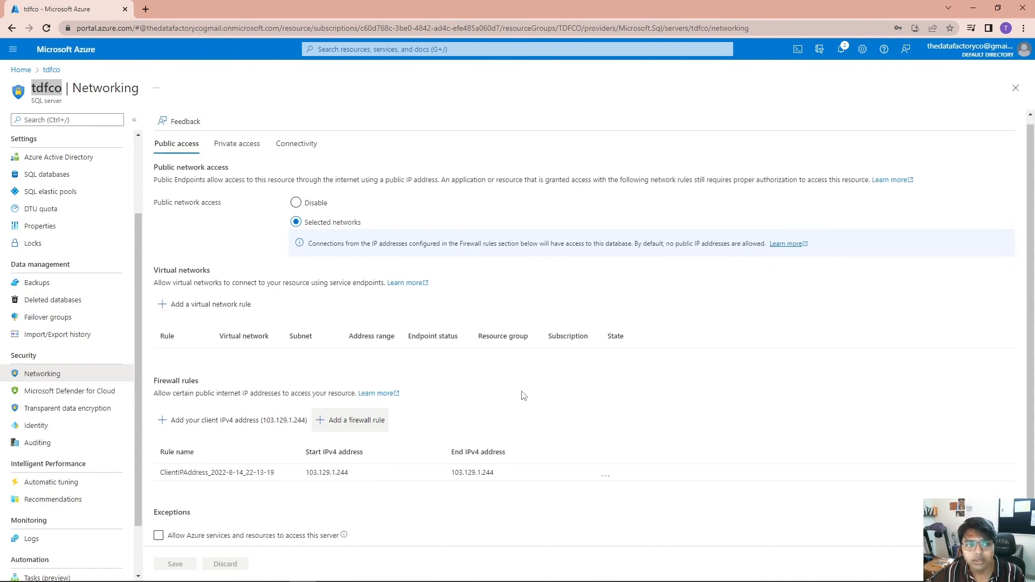
{"action": "scroll", "coordinate": [72, 161], "scroll_direction": "up", "scroll_amount": 3}
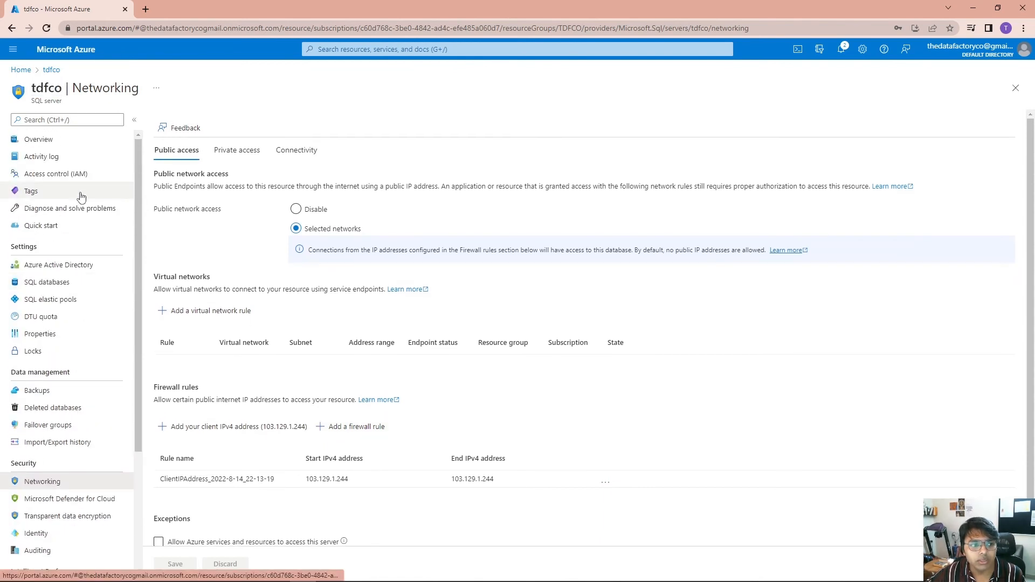
{"action": "left_click", "coordinate": [39, 139]}
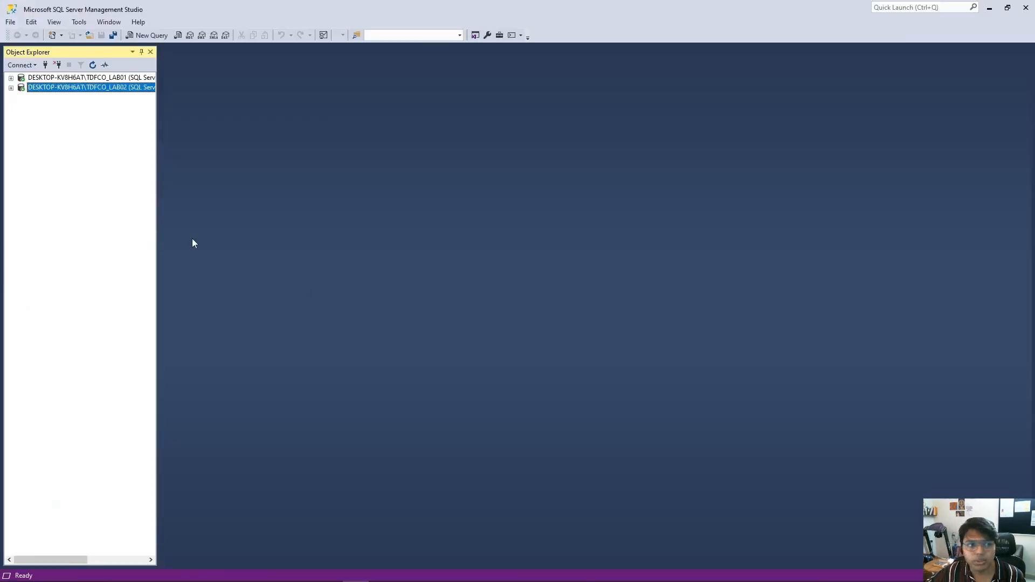
{"action": "left_click", "coordinate": [25, 65]}
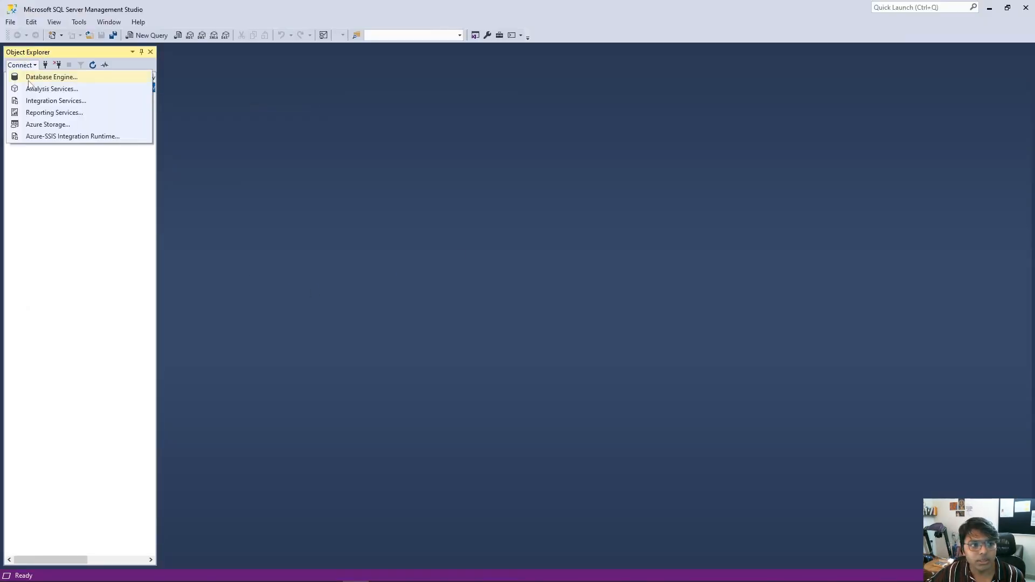
{"action": "left_click", "coordinate": [29, 81]}
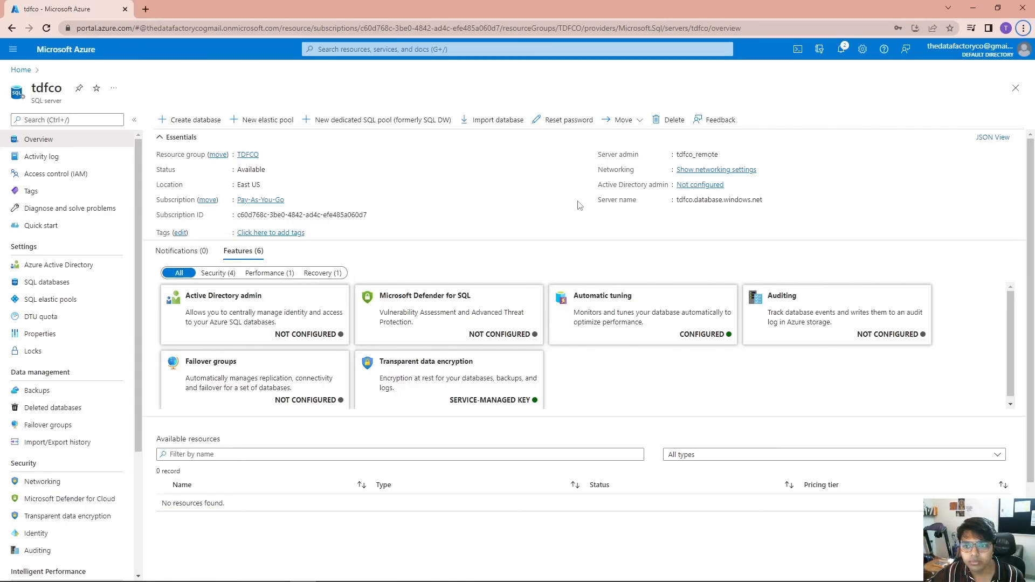
{"action": "double_click", "coordinate": [707, 200]}
{"action": "left_click", "coordinate": [768, 200]}
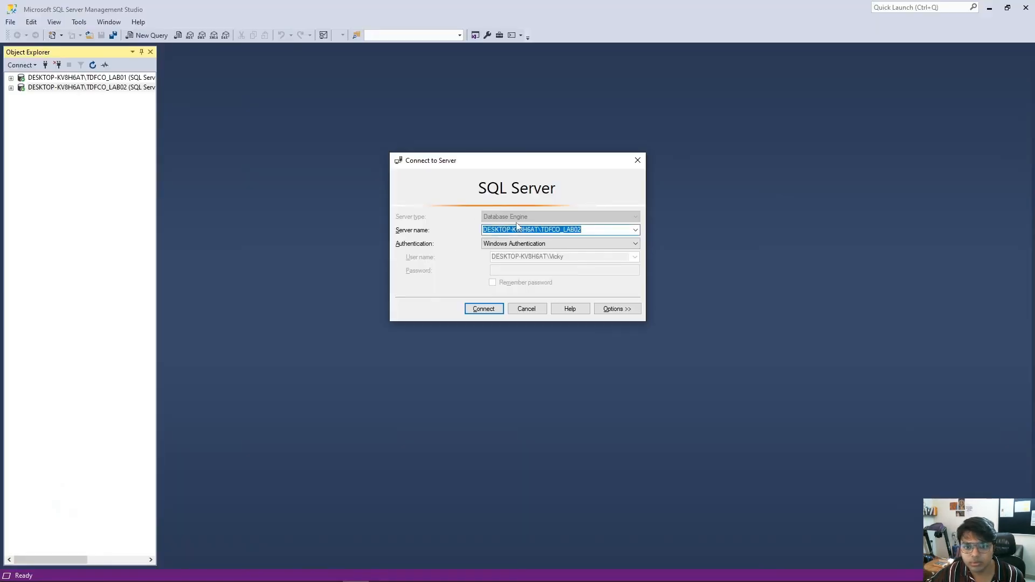
Step: Set the connection's server name to tdfco.database.windows.net and its authentication to SQL Server Authentication
{"action": "left_click", "coordinate": [511, 230]}
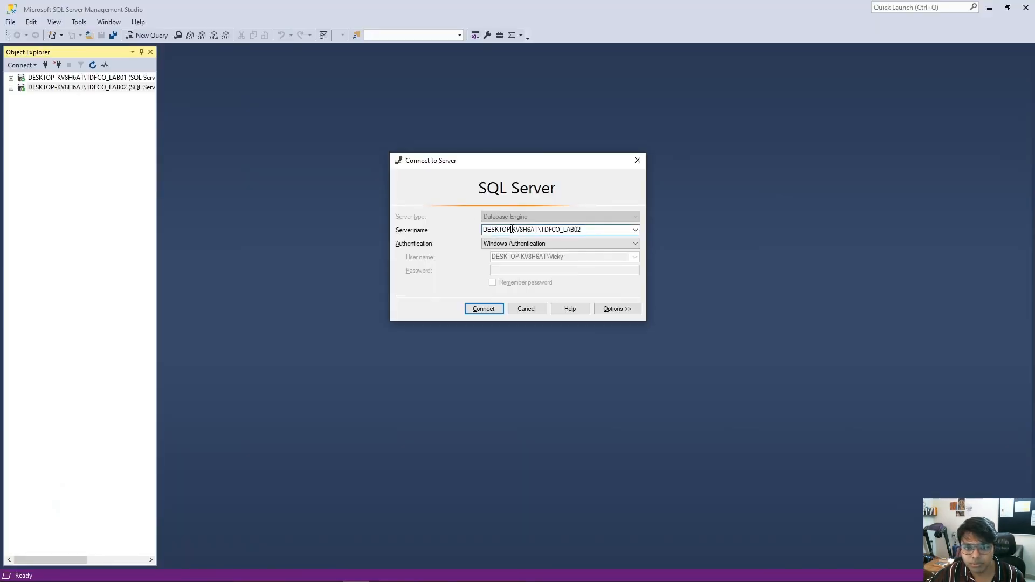
{"action": "key", "text": "ctrl+a"}
{"action": "key", "text": "ctrl+v"}
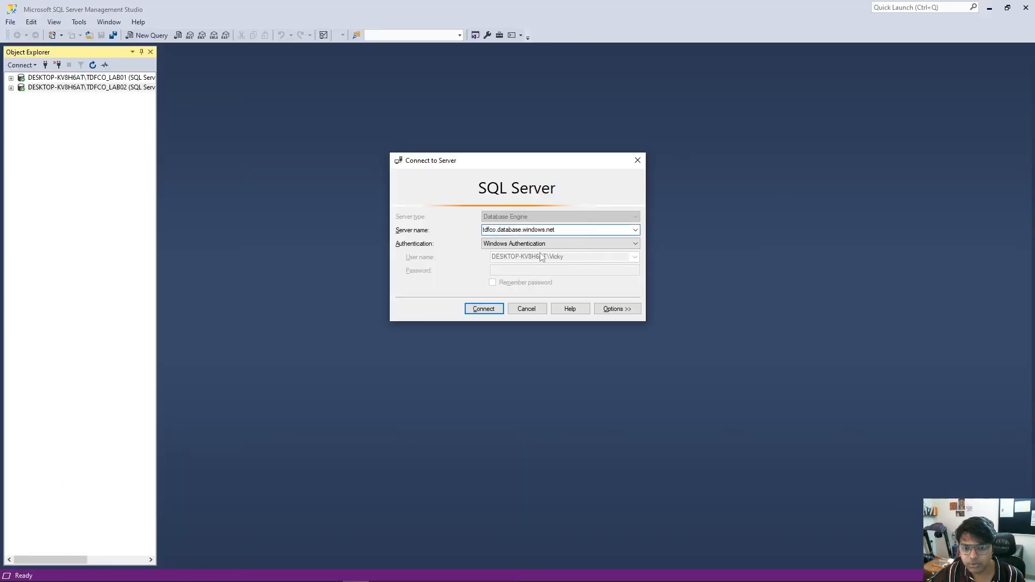
{"action": "left_click", "coordinate": [599, 244]}
{"action": "left_click", "coordinate": [572, 251]}
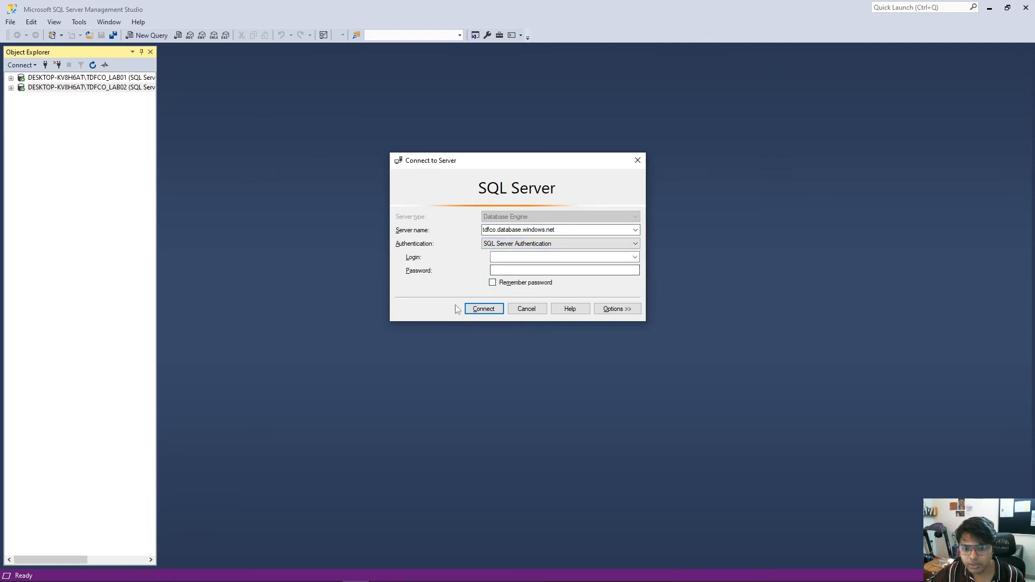
Step: Copy the server admin name tdfco_remote from the Azure server's overview and enter it as the connection login in SQL Server Management Studio
{"action": "key", "text": "alt+Tab"}
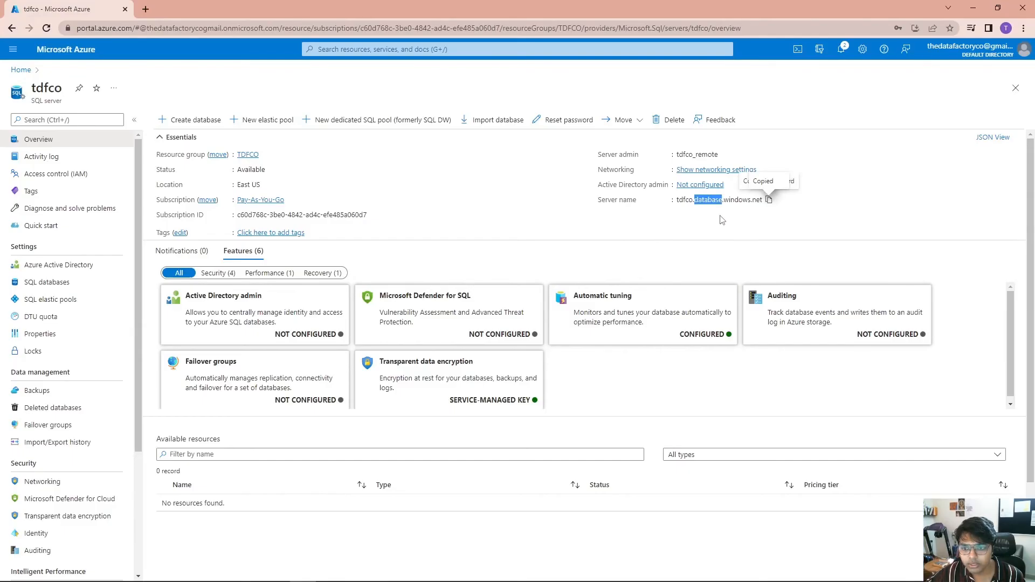
{"action": "left_click", "coordinate": [724, 155]}
{"action": "key", "text": "alt+Tab"}
{"action": "left_click", "coordinate": [539, 257]}
{"action": "key", "text": "ctrl+v"}
Step: Enter the account password for the SQL Server login and connect to the Azure server
{"action": "left_click", "coordinate": [509, 270]}
{"action": "type", "text": "*****"}
{"action": "key", "text": "BackSpace"}
{"action": "key", "text": "BackSpace"}
{"action": "key", "text": "BackSpace"}
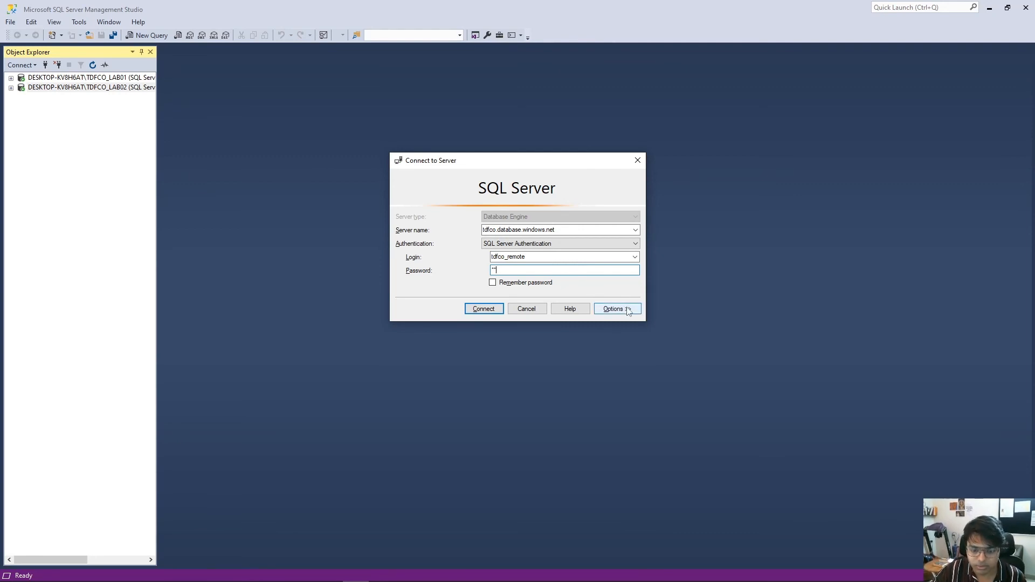
{"action": "type", "text": "*"}
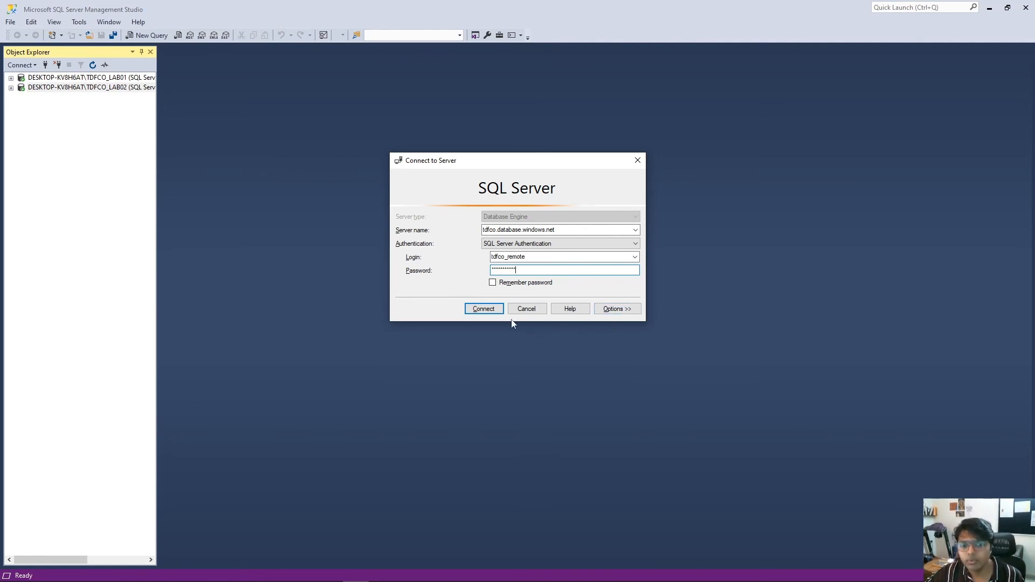
{"action": "key", "text": "Return"}
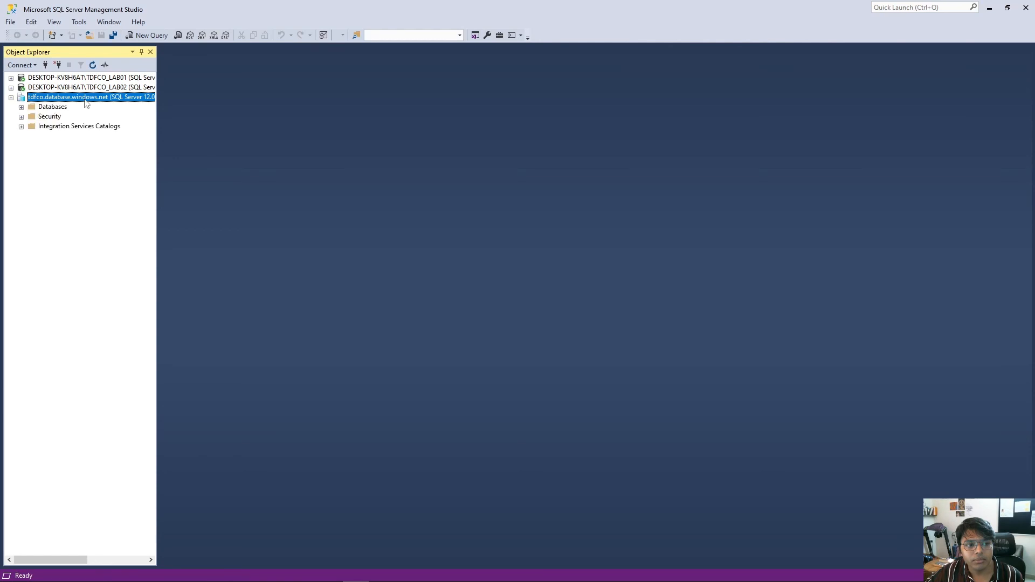
Step: Collapse the tdfco.database.windows.net tree and select the TDFCO_LAB01, TDFCO_LAB02 and Azure servers one after another in Object Explorer
{"action": "left_click", "coordinate": [11, 98]}
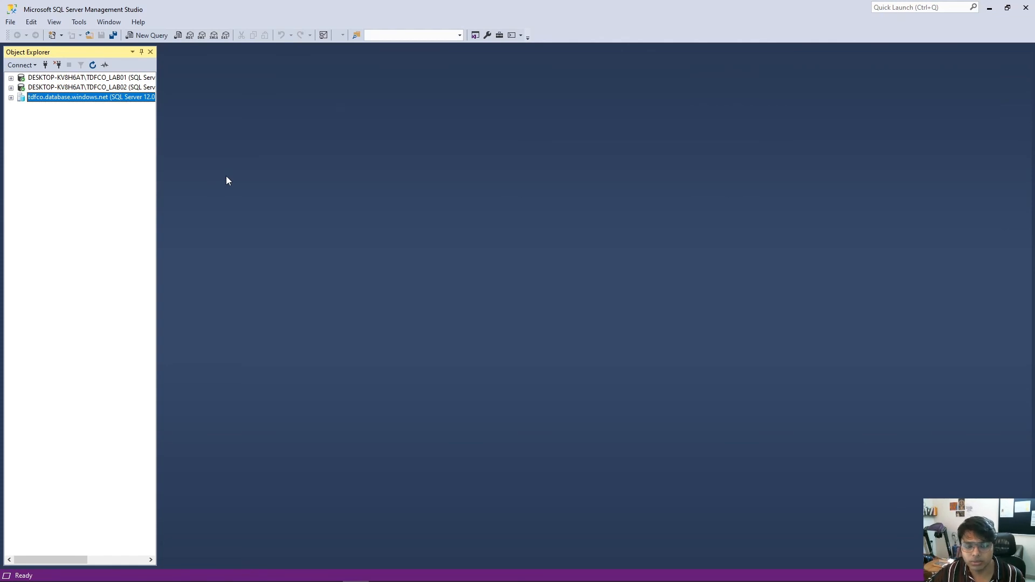
{"action": "left_click", "coordinate": [54, 78]}
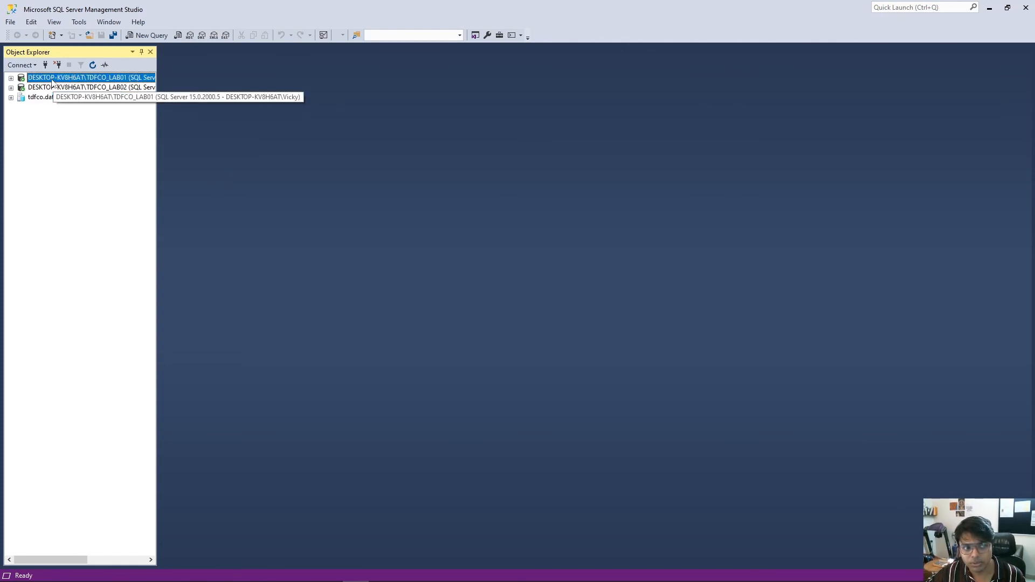
{"action": "left_click", "coordinate": [67, 87]}
{"action": "left_click", "coordinate": [68, 97]}
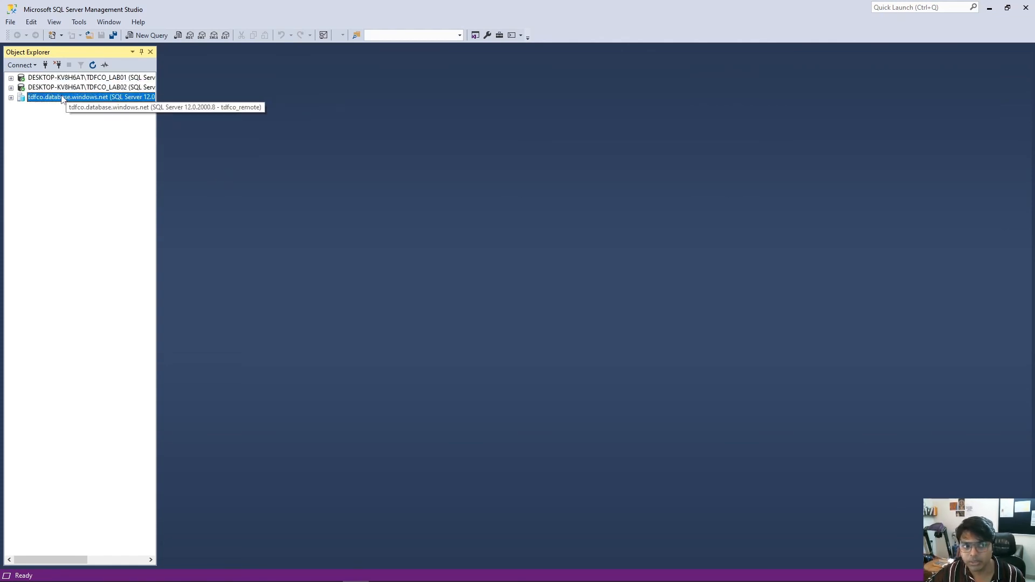